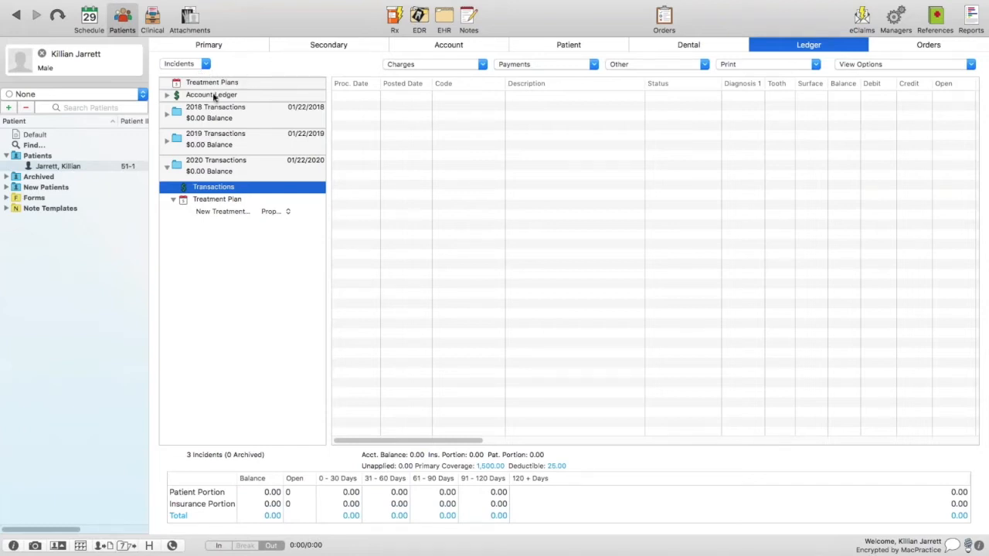
# Step: Review the ledger's available commands for incidents, charges, payments, adjustments and comments, printing, and view filtering
pyautogui.click(206, 64)
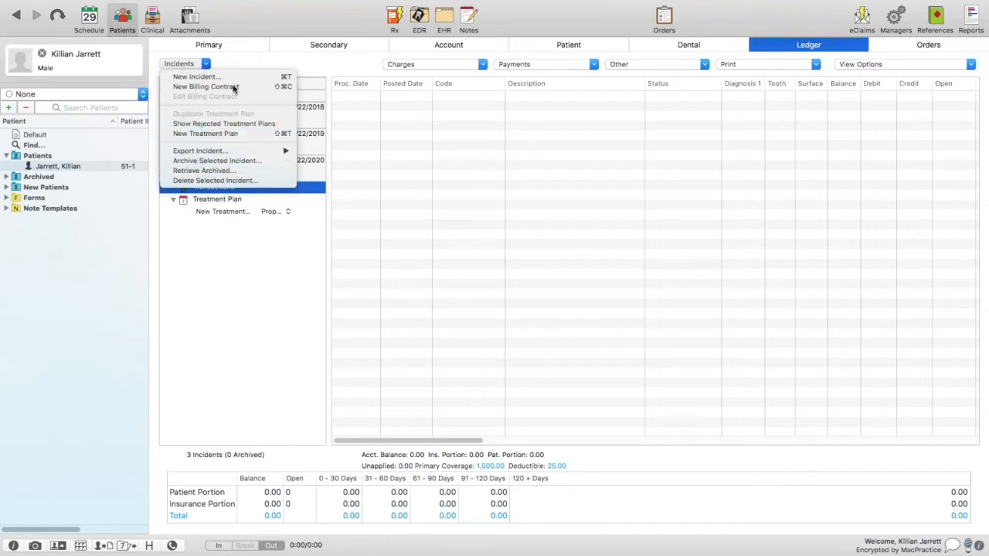
pyautogui.click(327, 75)
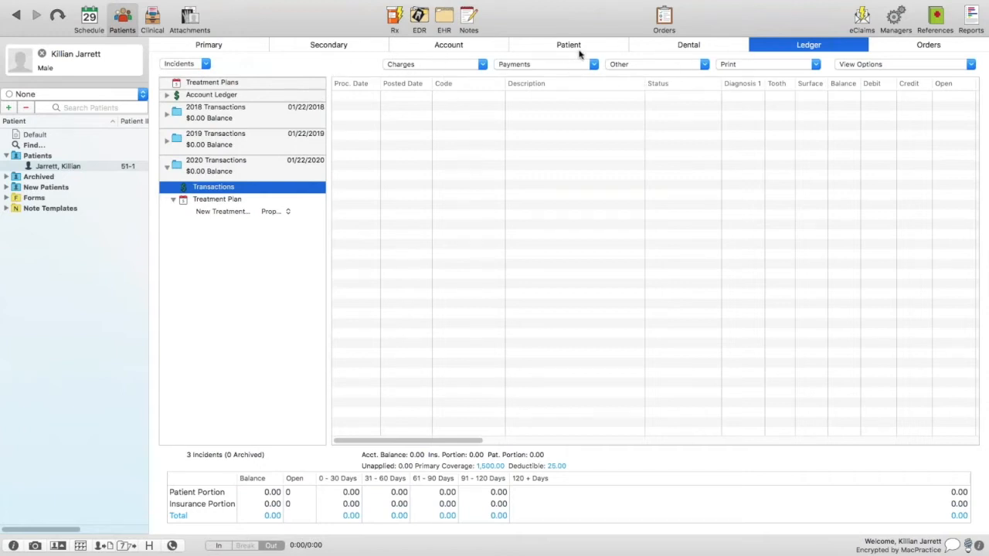
pyautogui.click(445, 65)
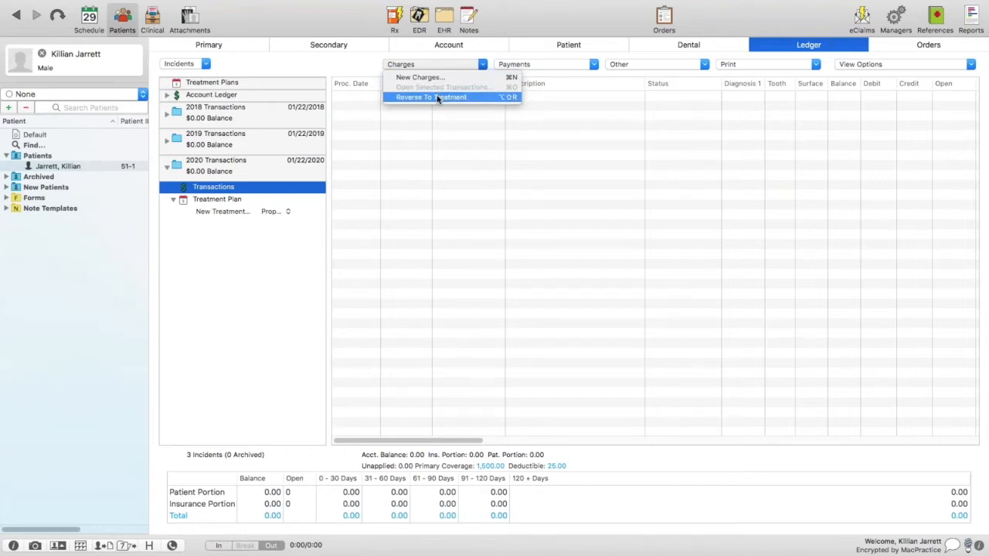
pyautogui.click(506, 55)
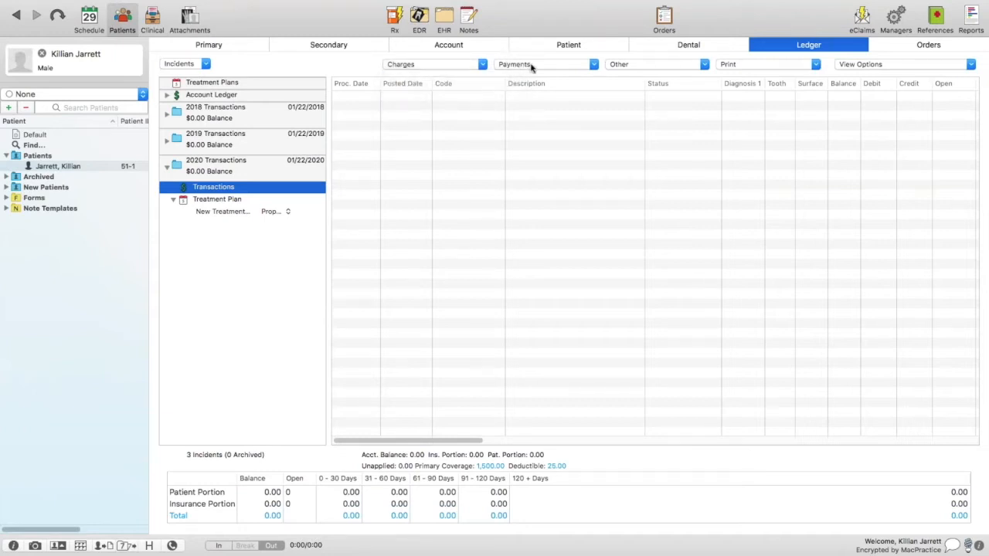
pyautogui.click(531, 68)
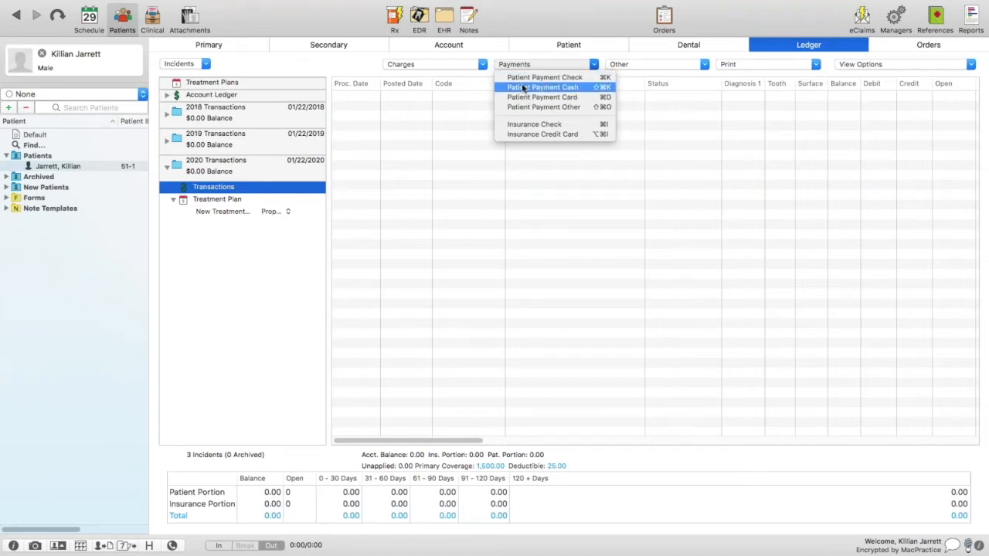
pyautogui.click(530, 127)
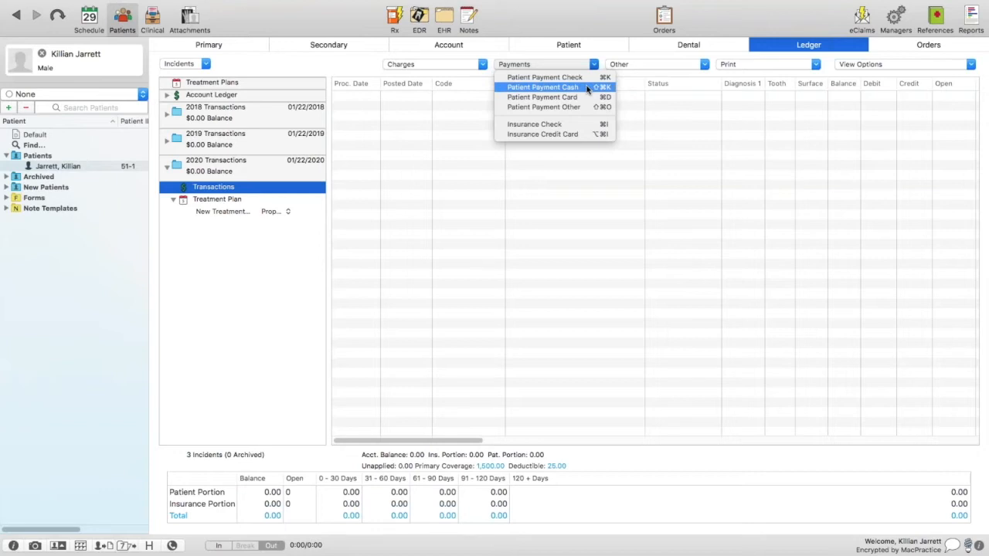
pyautogui.click(670, 62)
pyautogui.click(684, 67)
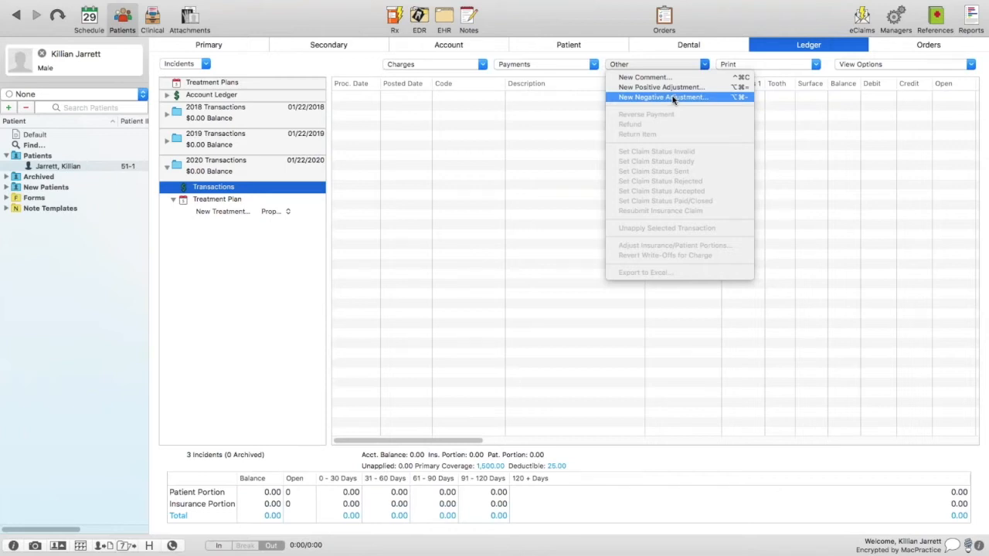
pyautogui.click(525, 179)
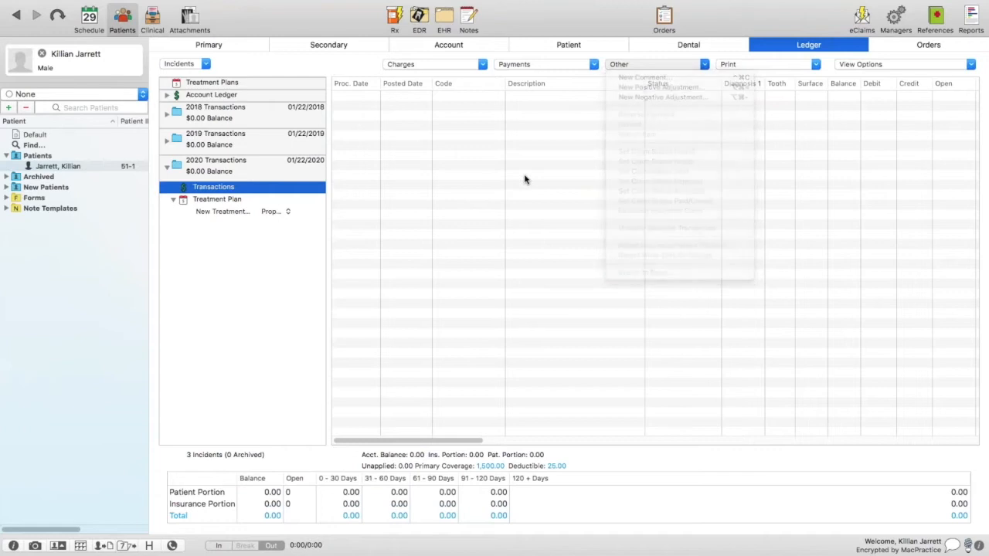
pyautogui.click(756, 69)
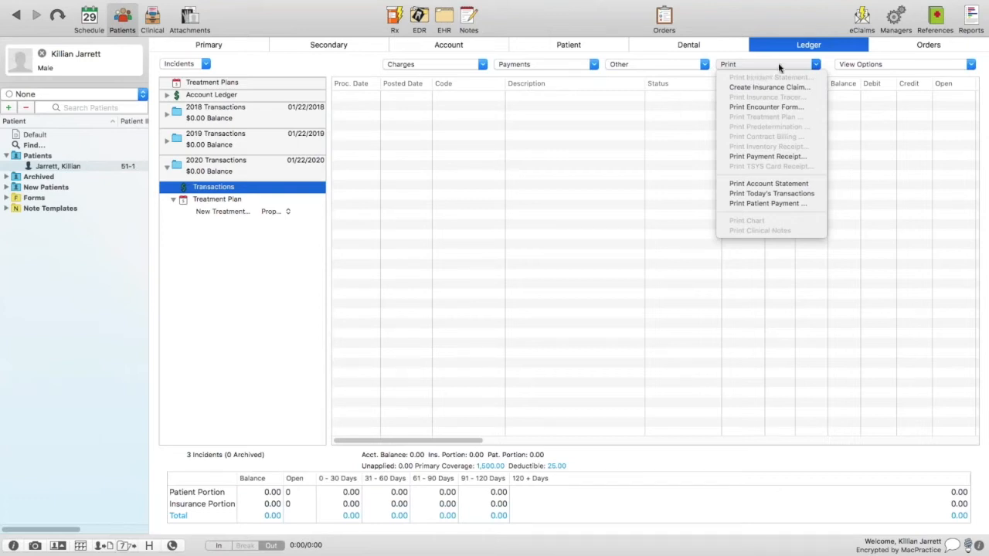
pyautogui.click(780, 59)
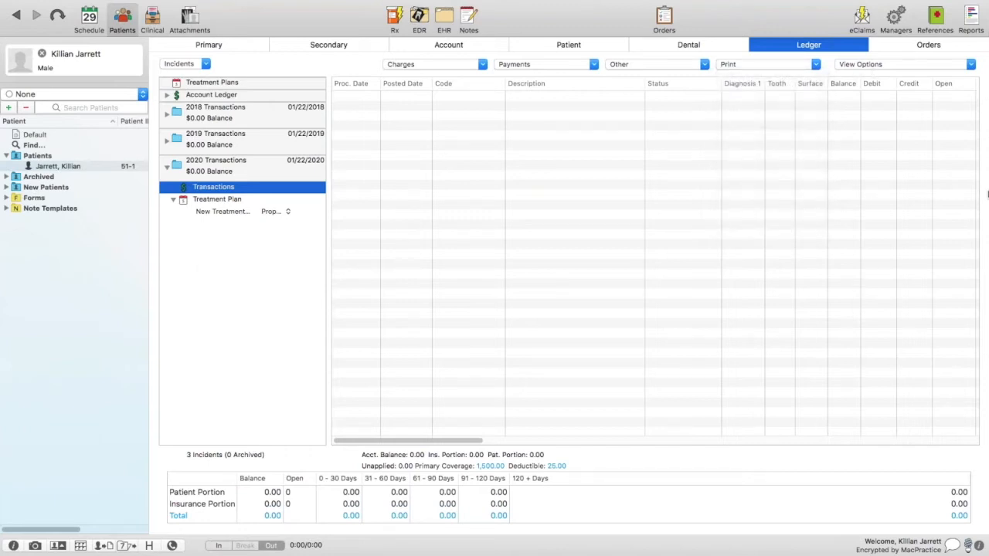
pyautogui.click(885, 67)
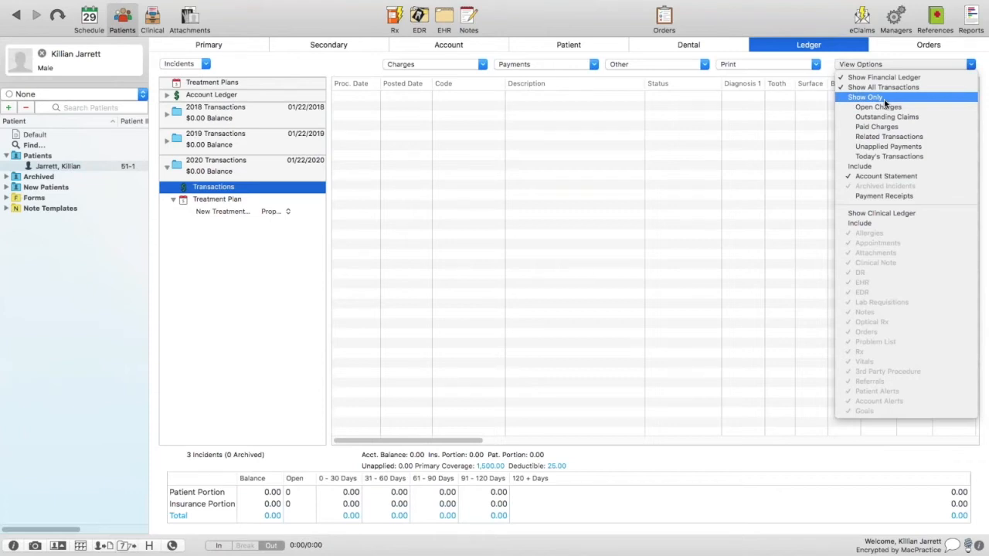
pyautogui.click(921, 66)
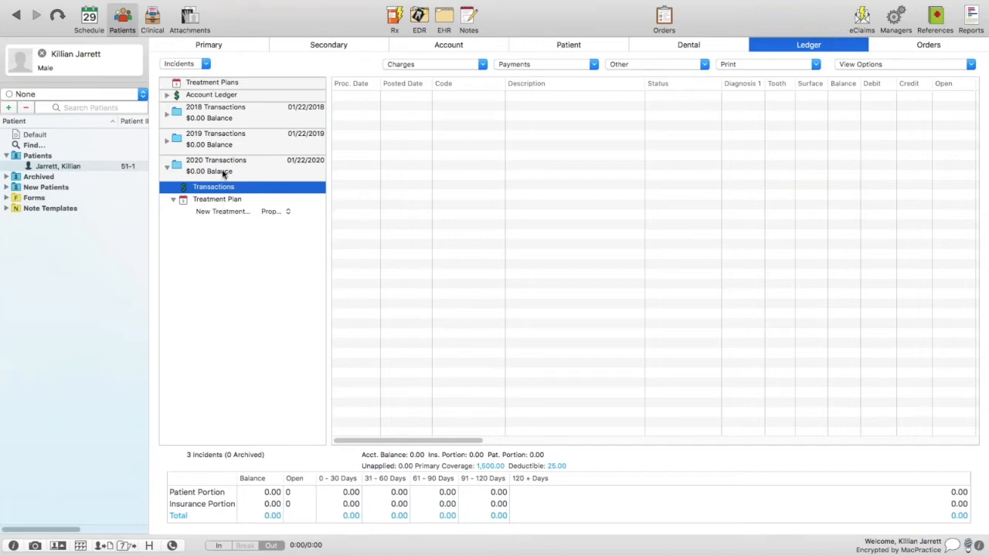
# Step: View the incident details of 2020 Transactions and the patient's full account ledger
pyautogui.click(224, 173)
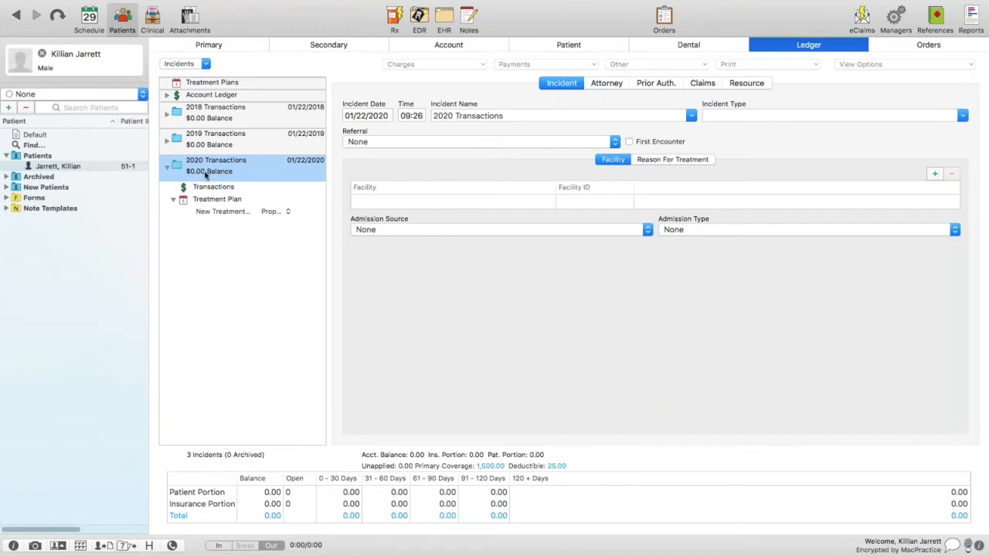
pyautogui.click(515, 115)
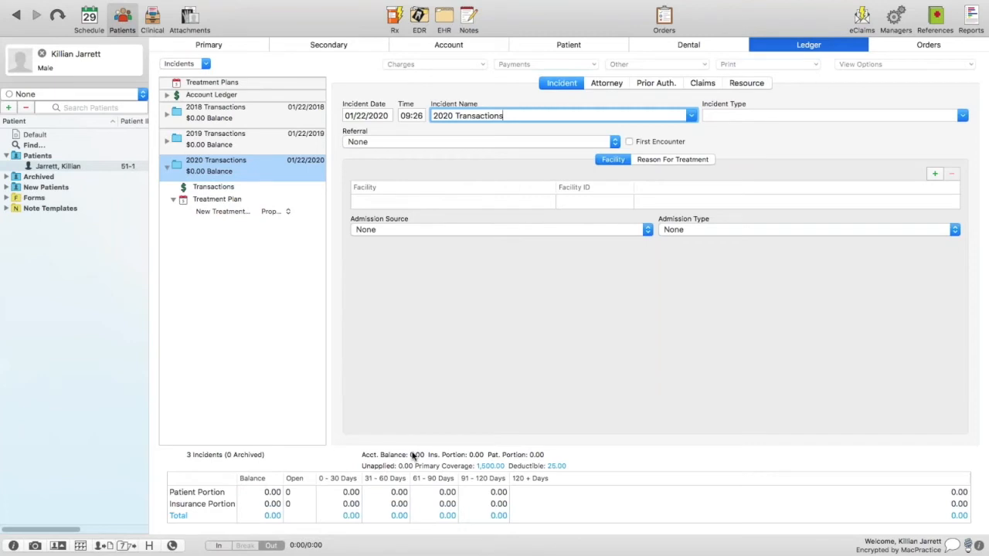
pyautogui.click(265, 97)
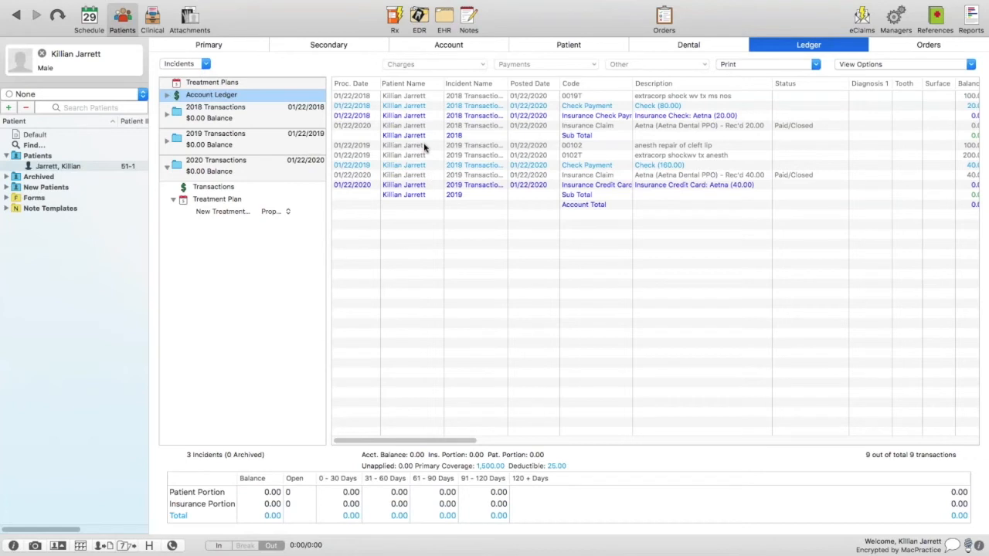
# Step: Show the transactions of the 2020 incident, check the patient's general details and insurance, and return to the ledger
pyautogui.click(203, 189)
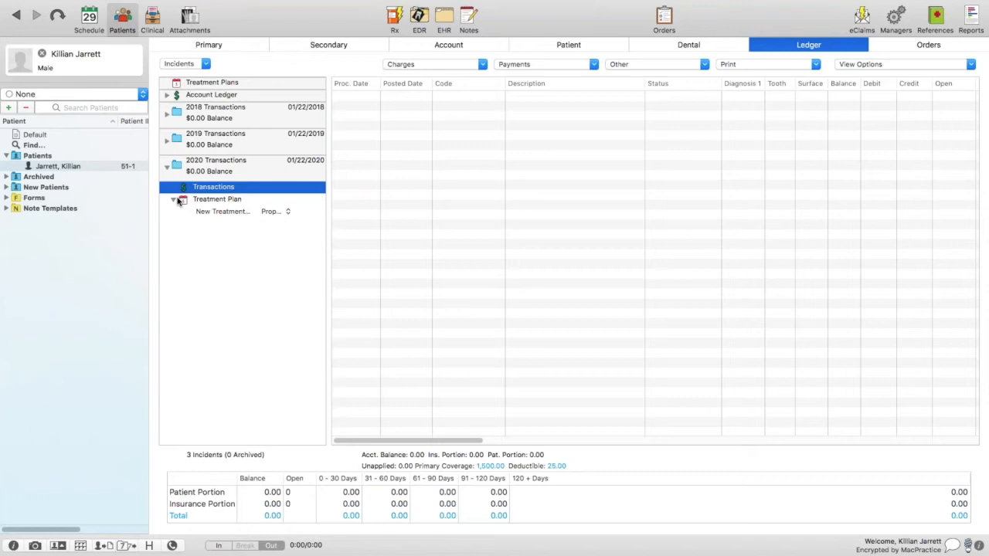
pyautogui.click(459, 67)
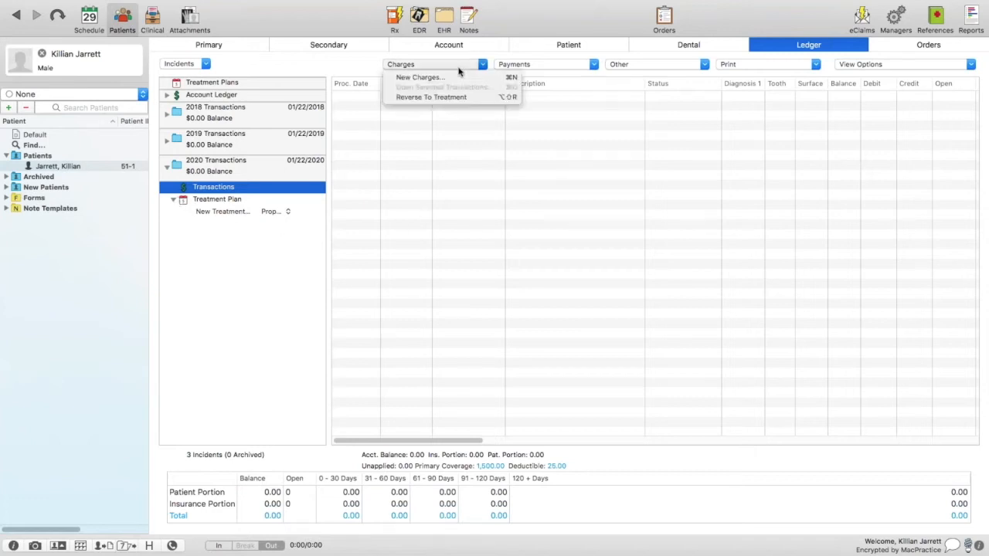
pyautogui.click(445, 115)
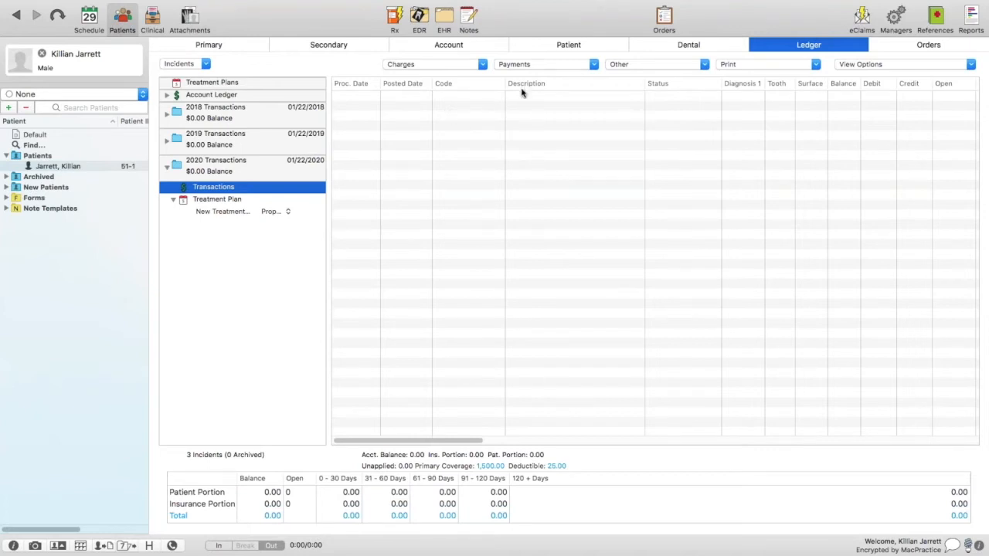
pyautogui.click(576, 48)
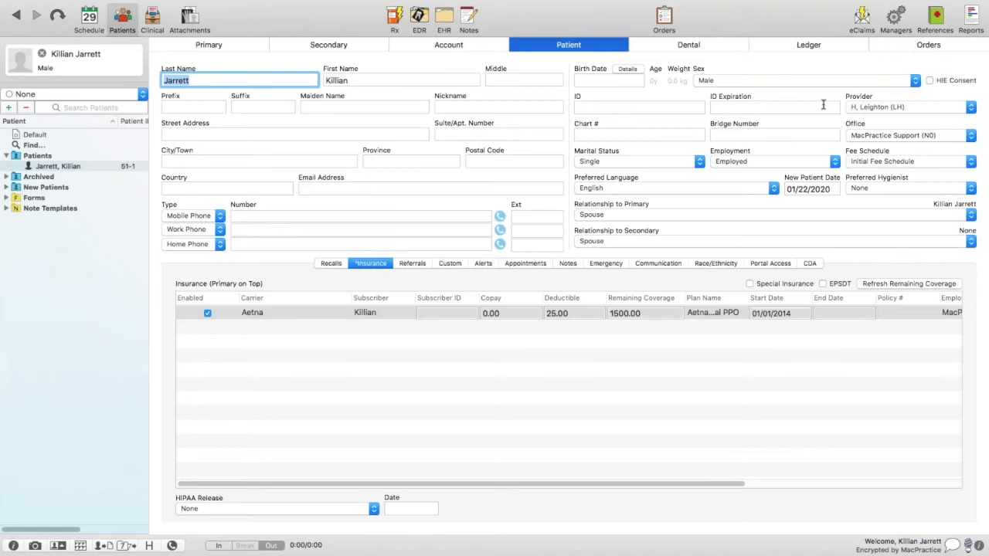
pyautogui.click(819, 45)
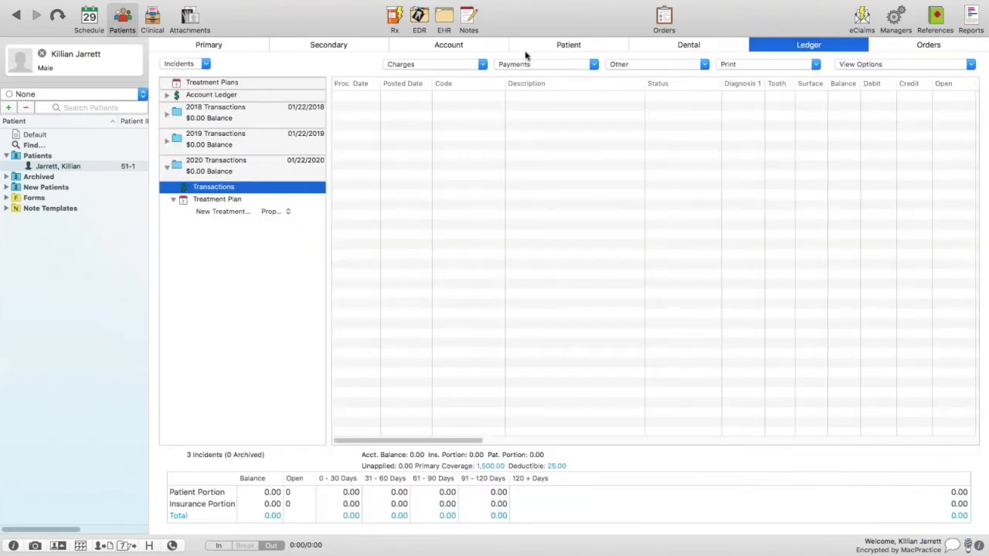
# Step: Create a new charge in the 2020 Transactions incident with procedure code 0001F
pyautogui.click(453, 68)
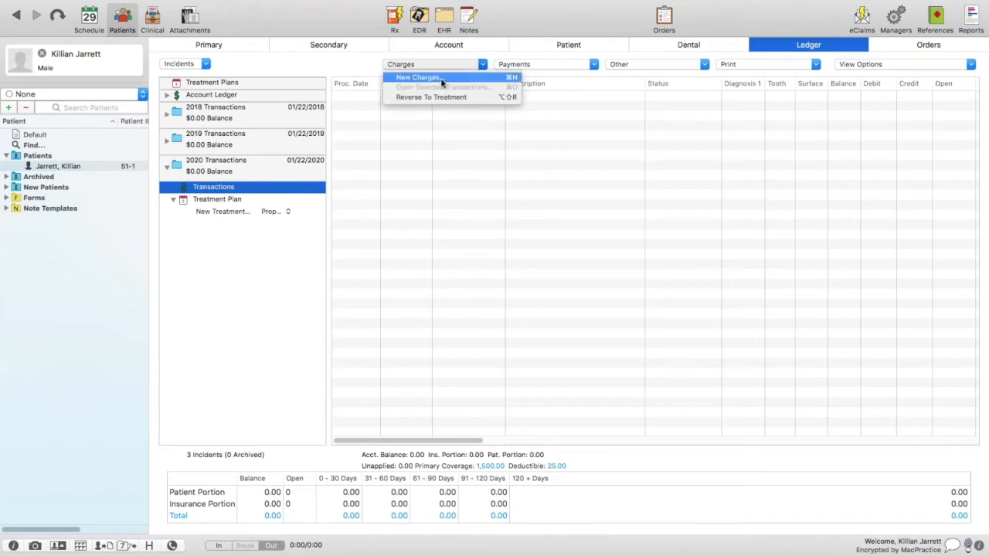
pyautogui.click(442, 79)
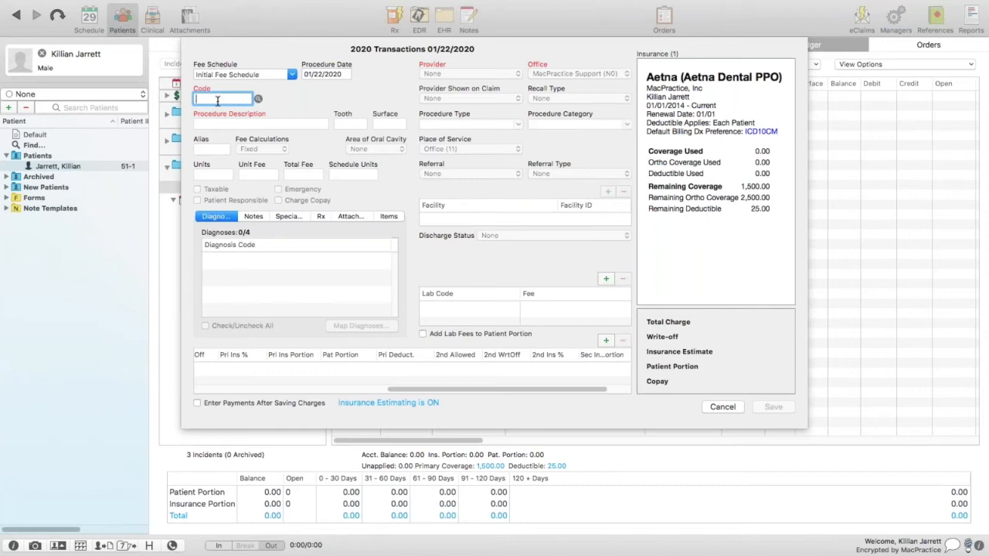
pyautogui.write('0001F')
pyautogui.press('Tab')
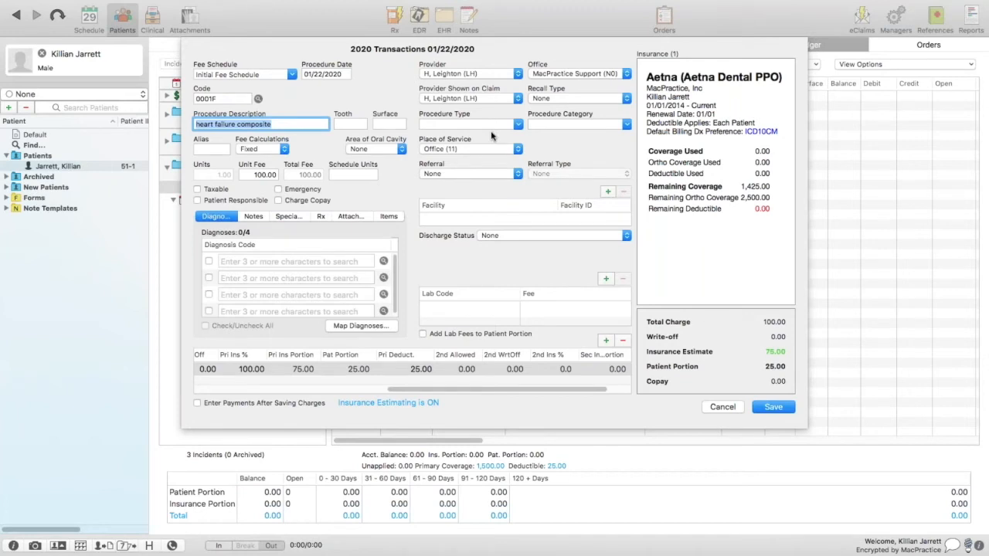
# Step: Open the procedure lookup for the new charge and browse the list of procedure codes
pyautogui.click(228, 97)
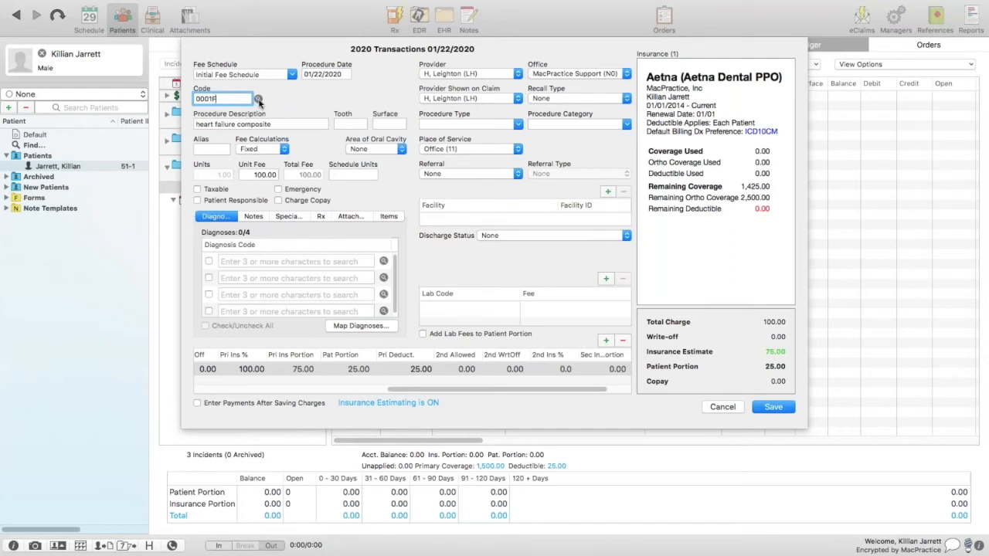
pyautogui.click(259, 99)
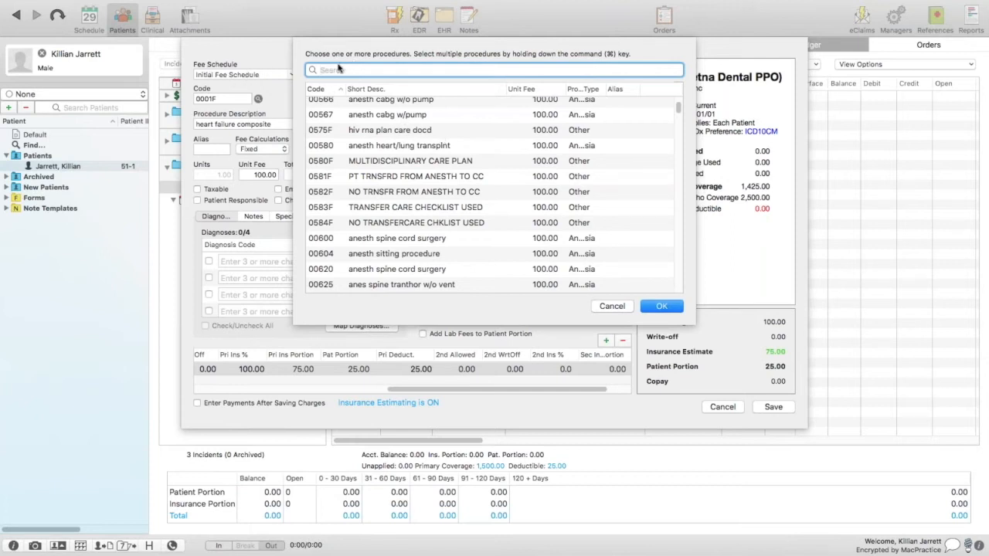
pyautogui.scroll(-15, 404, 217)
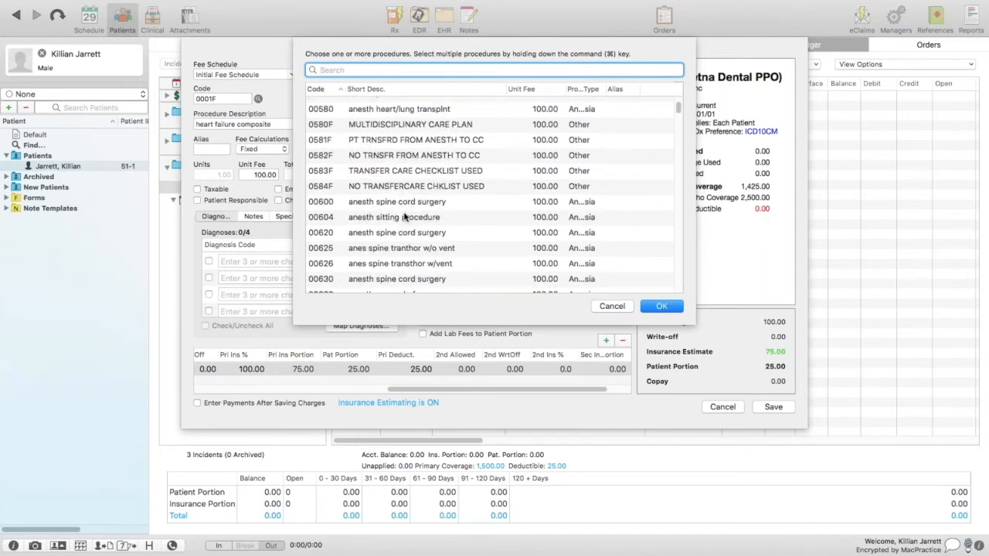
pyautogui.scroll(-2, 405, 217)
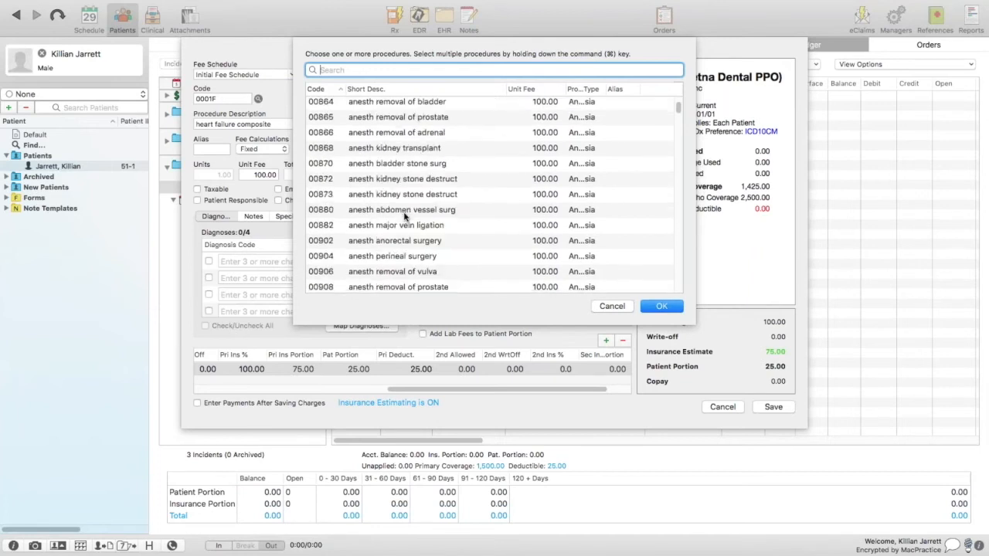
pyautogui.scroll(10, 404, 217)
pyautogui.scroll(10, 405, 217)
# Step: Select procedures 0367T and 0373T together in the procedure list
pyautogui.click(386, 170)
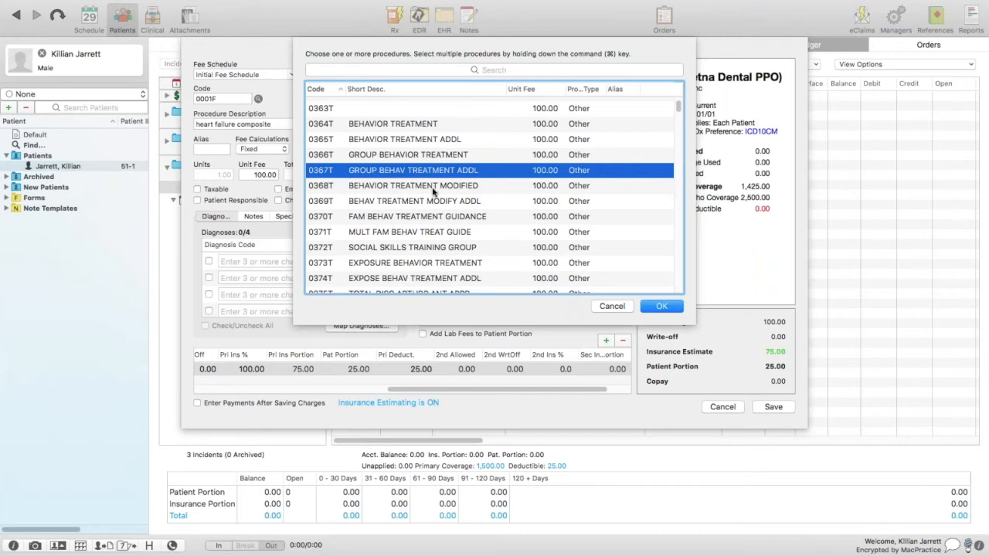
pyautogui.scroll(-3, 433, 189)
pyautogui.scroll(-1, 434, 188)
pyautogui.click(474, 187)
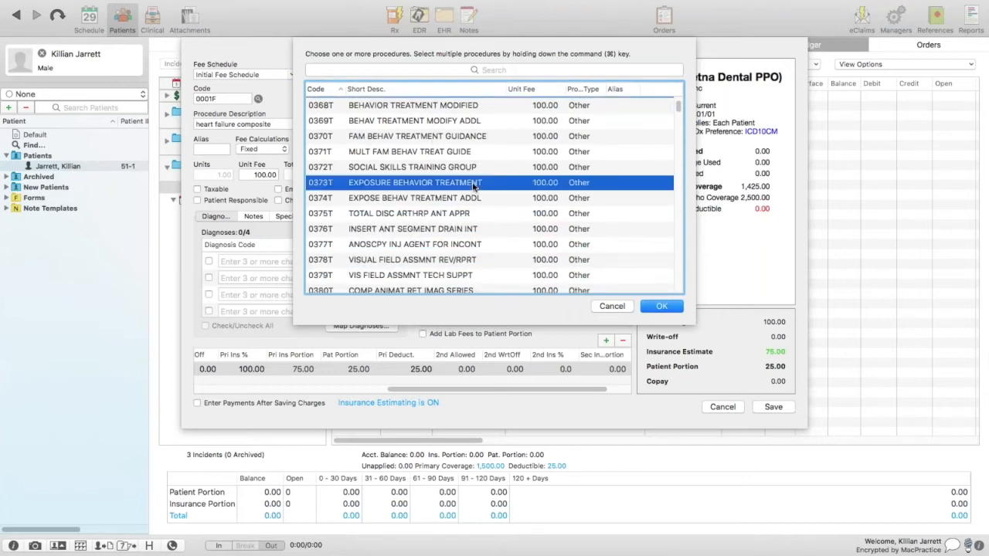
pyautogui.scroll(4, 474, 186)
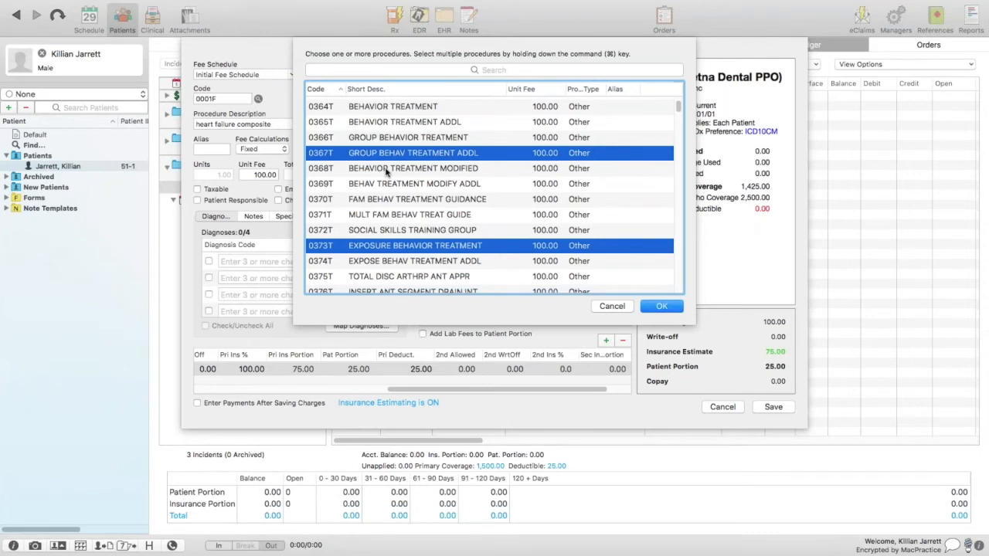
# Step: Select only procedure 0368T, BEHAVIOR TREATMENT MODIFIED, and apply it to the charge
pyautogui.moveTo(386, 173)
pyautogui.mouseDown()
pyautogui.moveTo(396, 244)
pyautogui.moveTo(402, 176)
pyautogui.mouseUp()
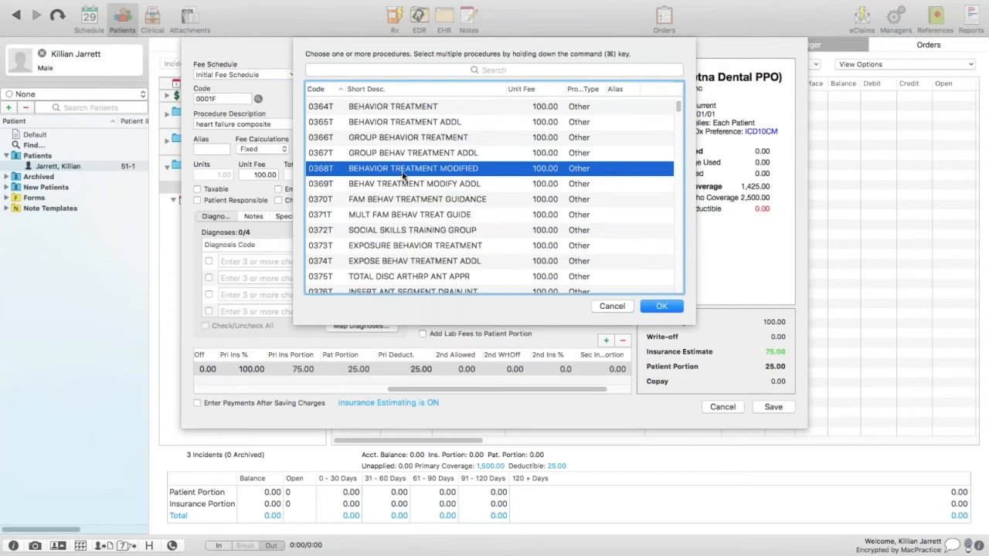
pyautogui.click(662, 306)
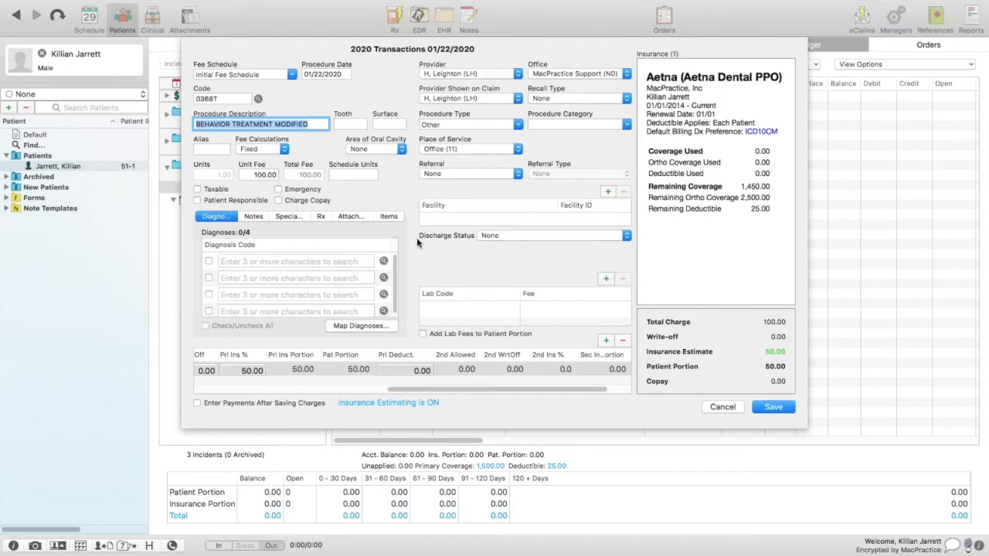
# Step: Review the charge's procedure description, code and available providers, keeping the current provider
pyautogui.click(314, 125)
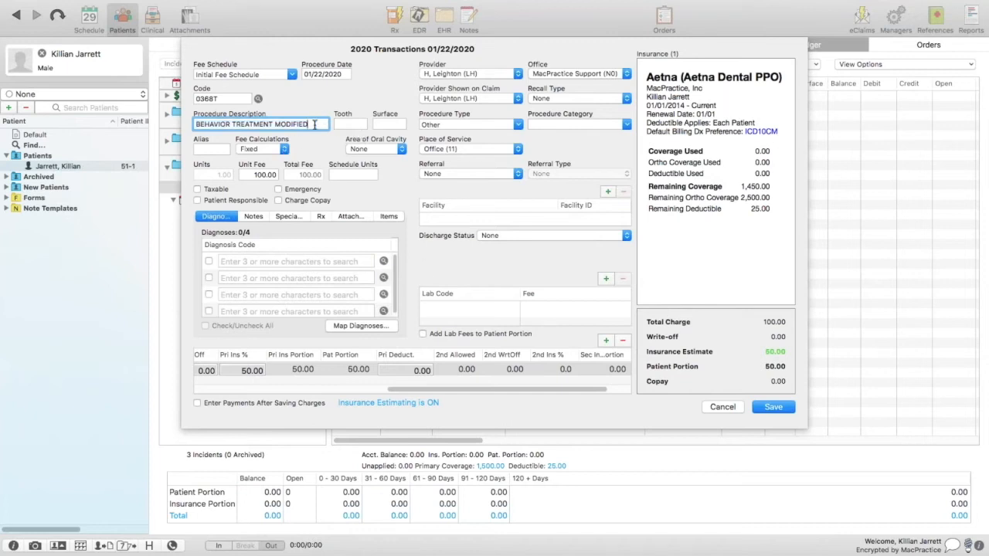
pyautogui.click(242, 101)
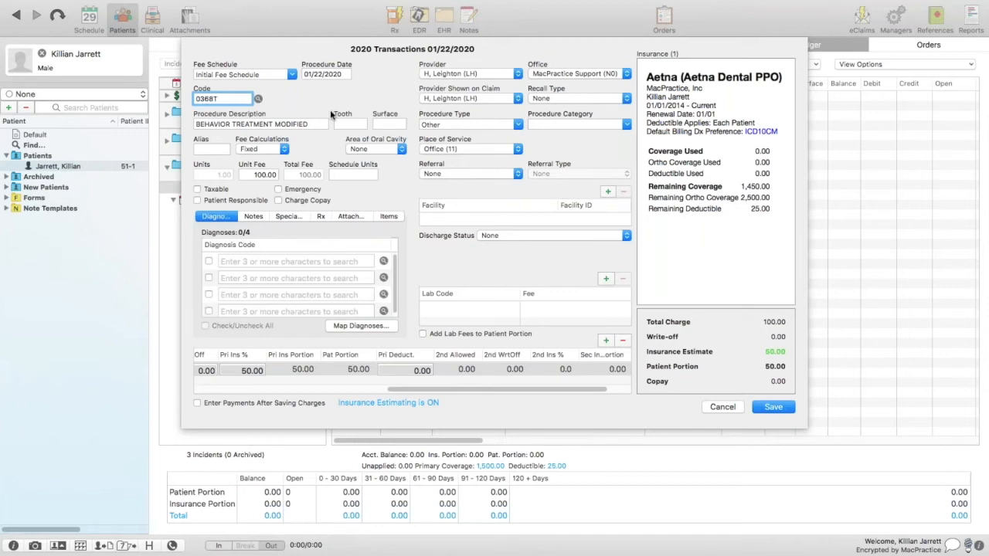
pyautogui.click(488, 75)
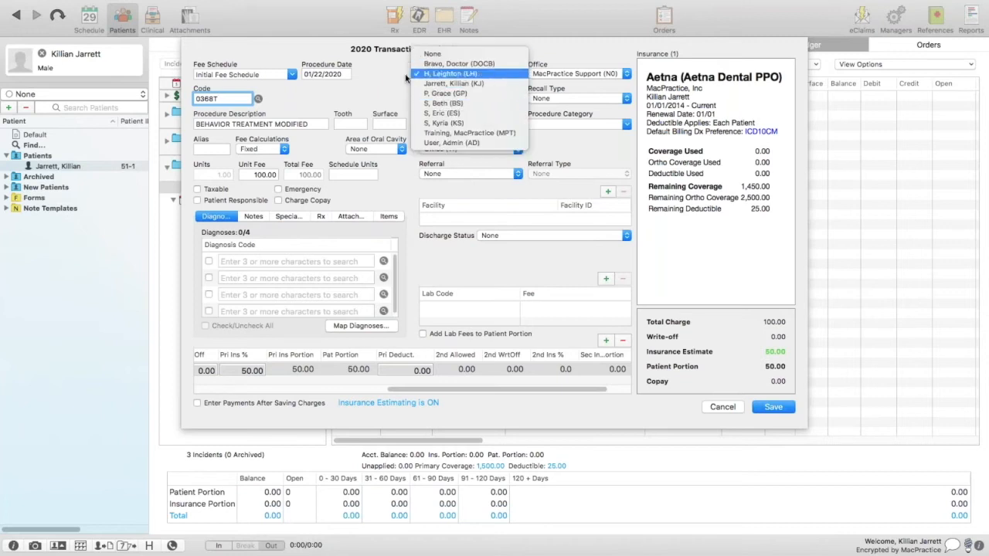
pyautogui.click(473, 73)
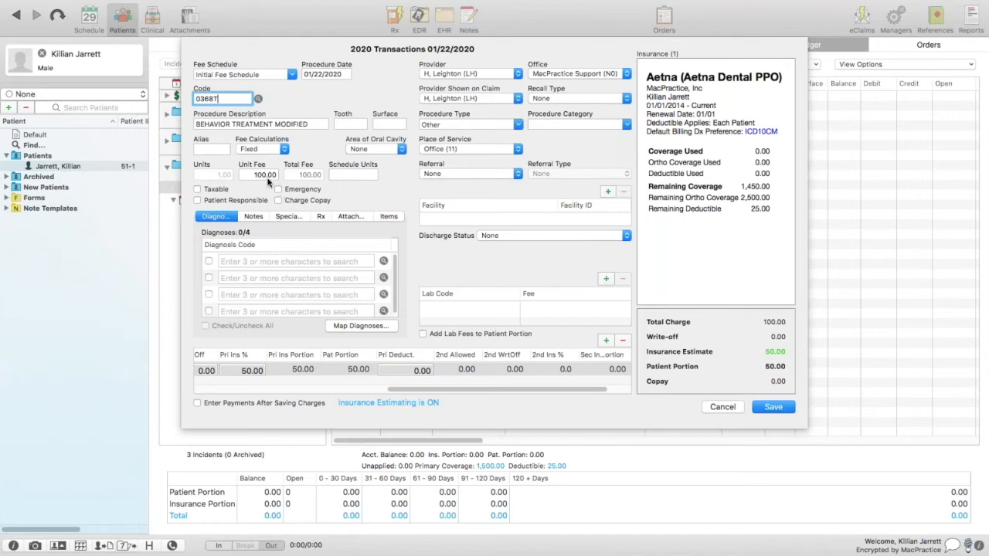
# Step: Try the Taxable option and the Patient Responsible option on the charge, turning each one off again
pyautogui.click(197, 189)
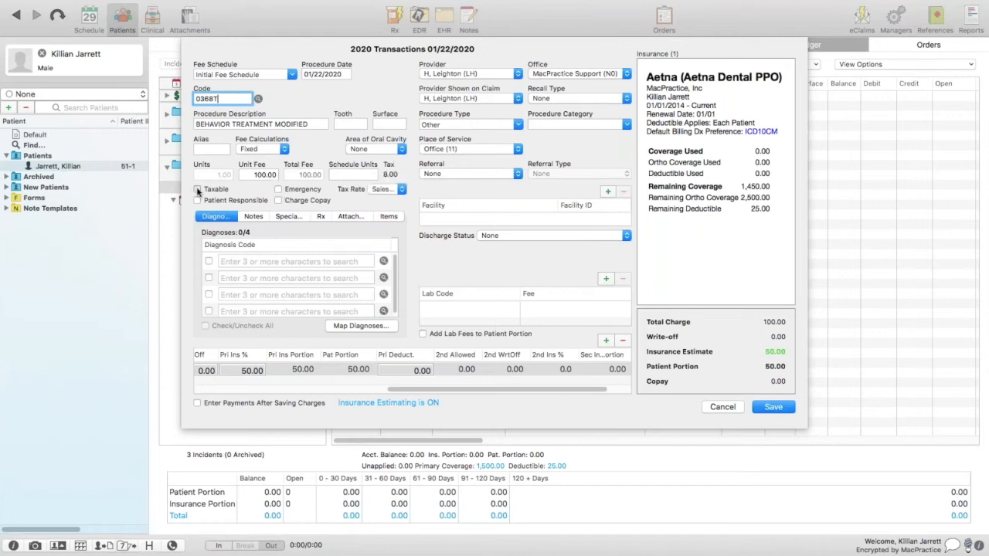
pyautogui.click(197, 190)
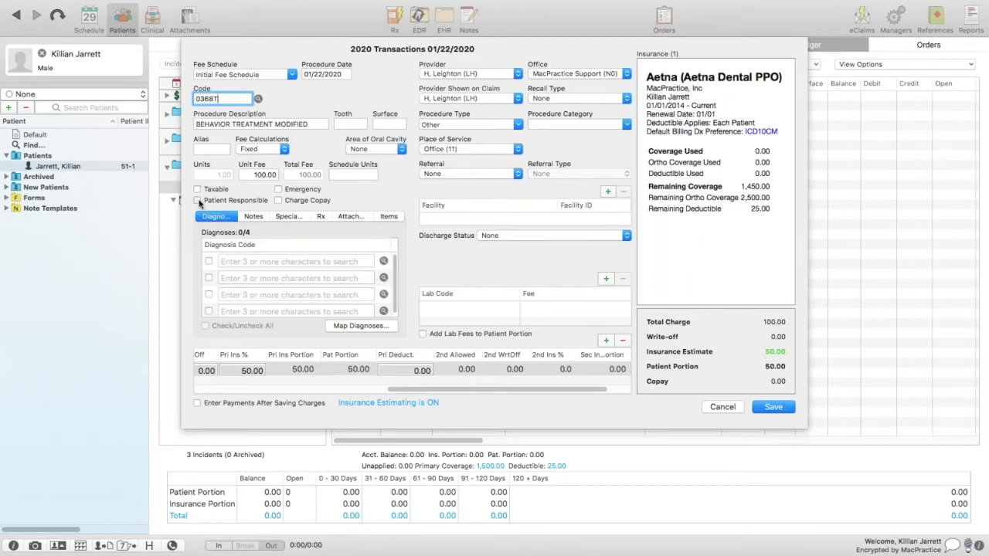
pyautogui.click(198, 200)
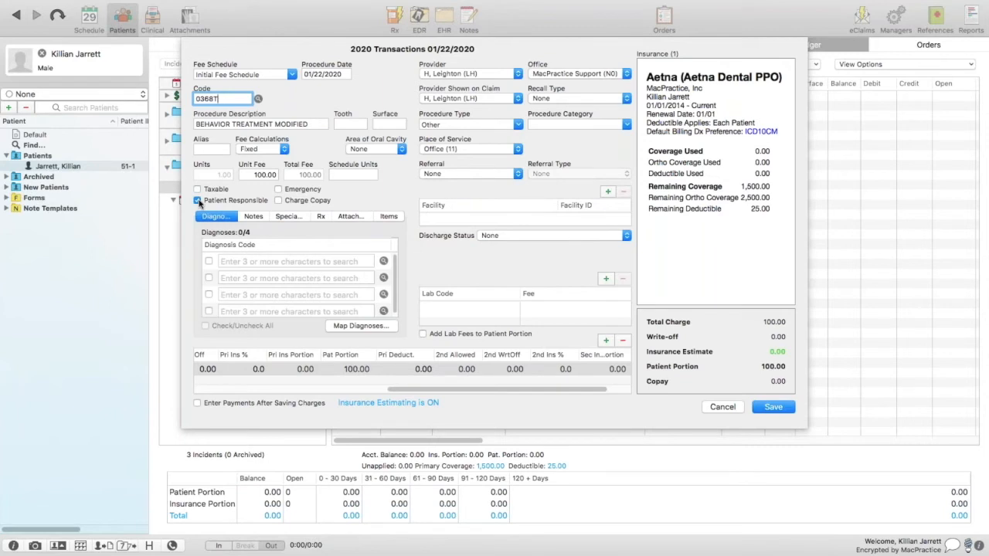
pyautogui.click(198, 200)
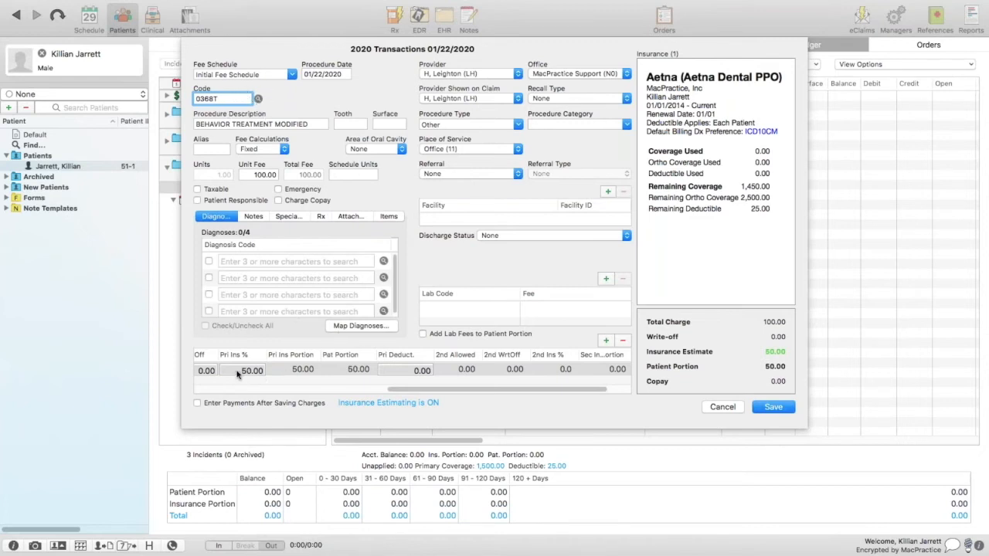
# Step: Examine the 0368T charge's fee breakdown, from tooth and surface through the primary and secondary insurance columns
pyautogui.moveTo(460, 390); pyautogui.dragTo(216, 380)
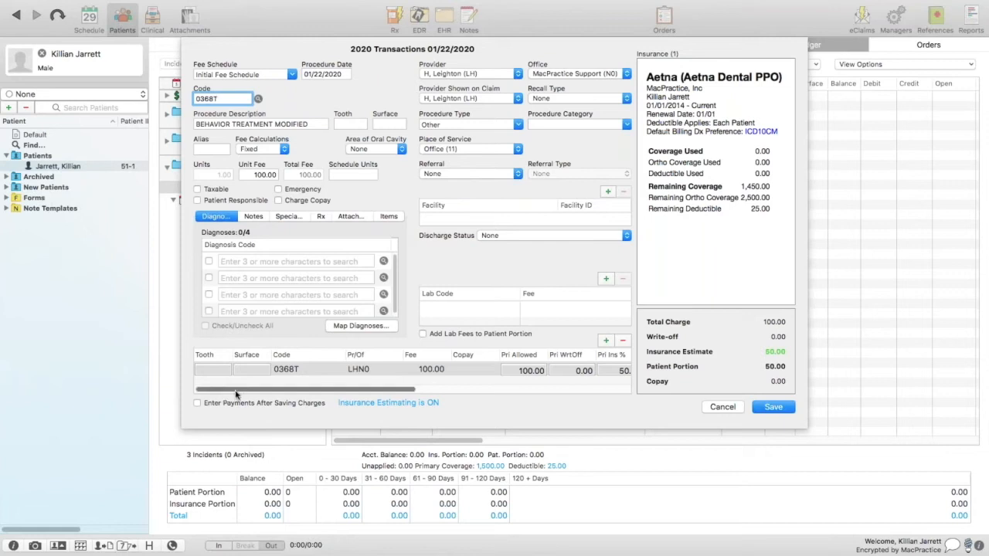
pyautogui.hscroll(1, 236, 392)
pyautogui.hscroll(-1, 236, 392)
pyautogui.hscroll(1, 280, 378)
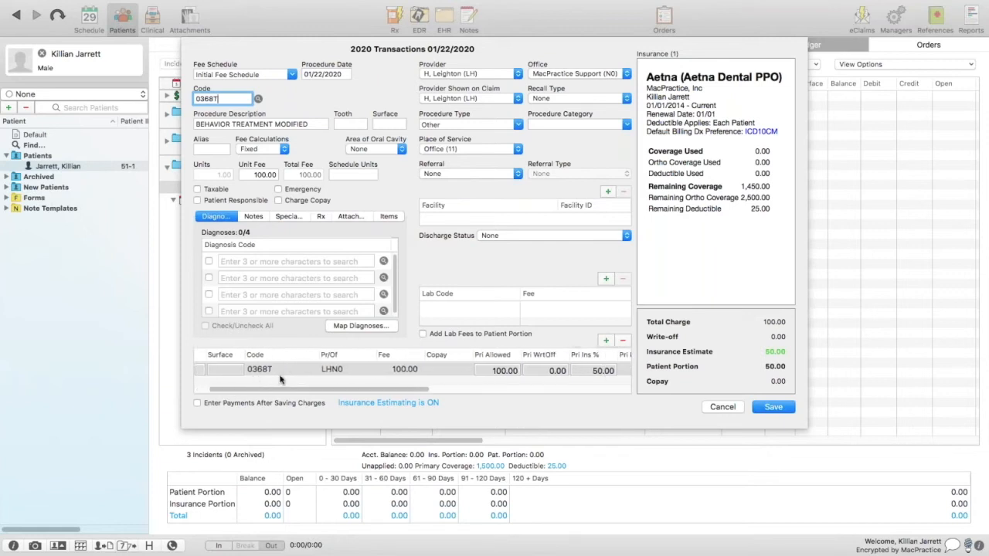
pyautogui.hscroll(1, 280, 379)
pyautogui.hscroll(-2, 278, 378)
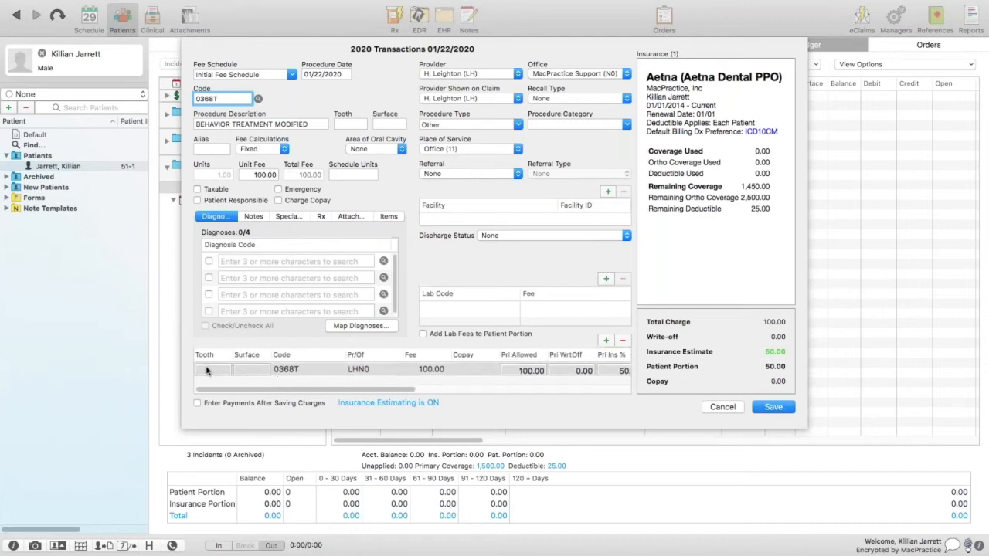
pyautogui.hscroll(5, 206, 372)
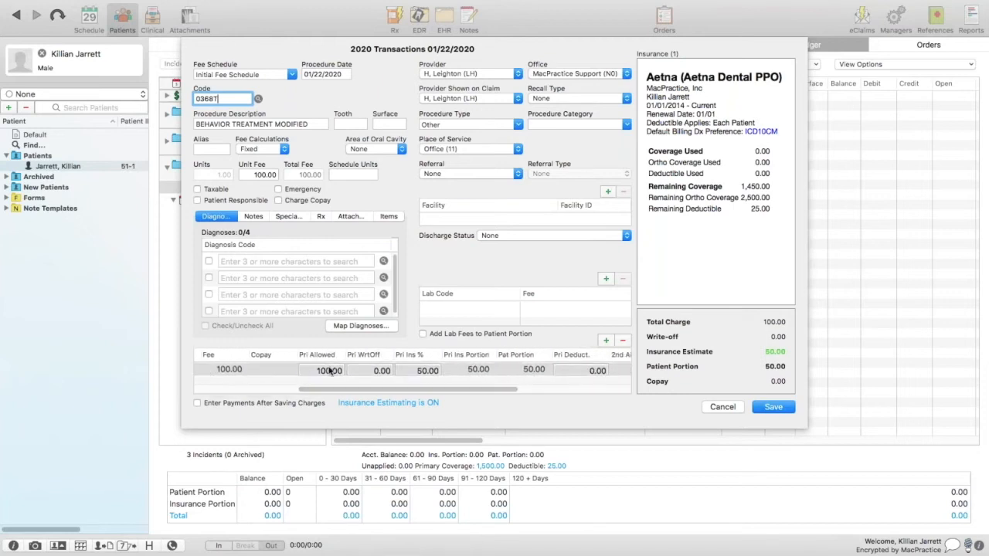
pyautogui.hscroll(3, 330, 372)
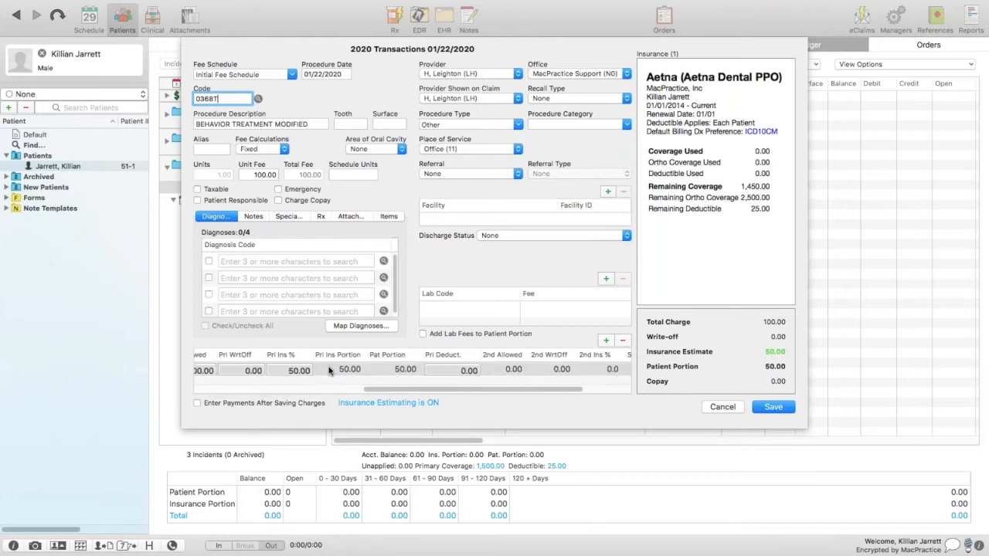
pyautogui.hscroll(3, 383, 378)
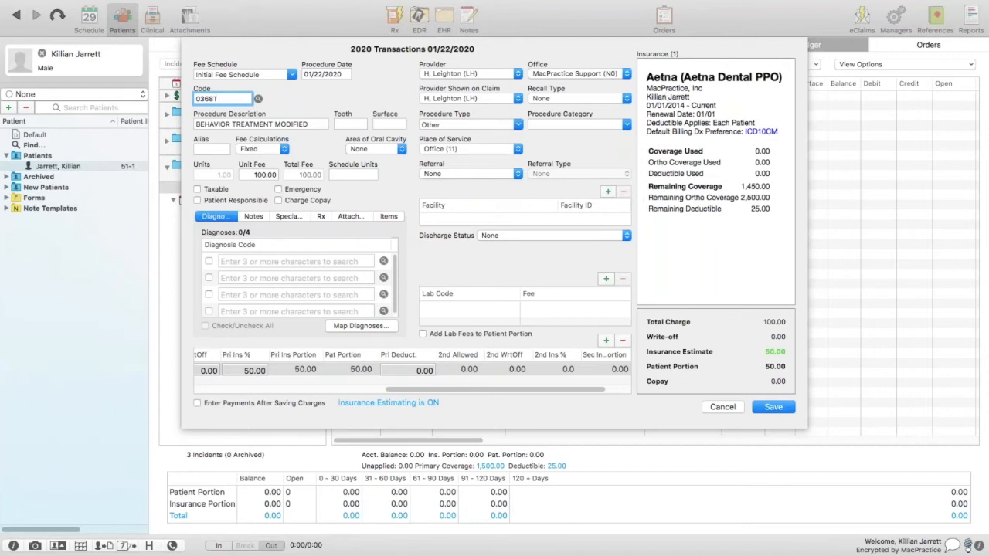
# Step: Review the Aetna coverage summary for the charge and save the charge to the 2020 Transactions incident
pyautogui.moveTo(646, 77); pyautogui.dragTo(786, 92)
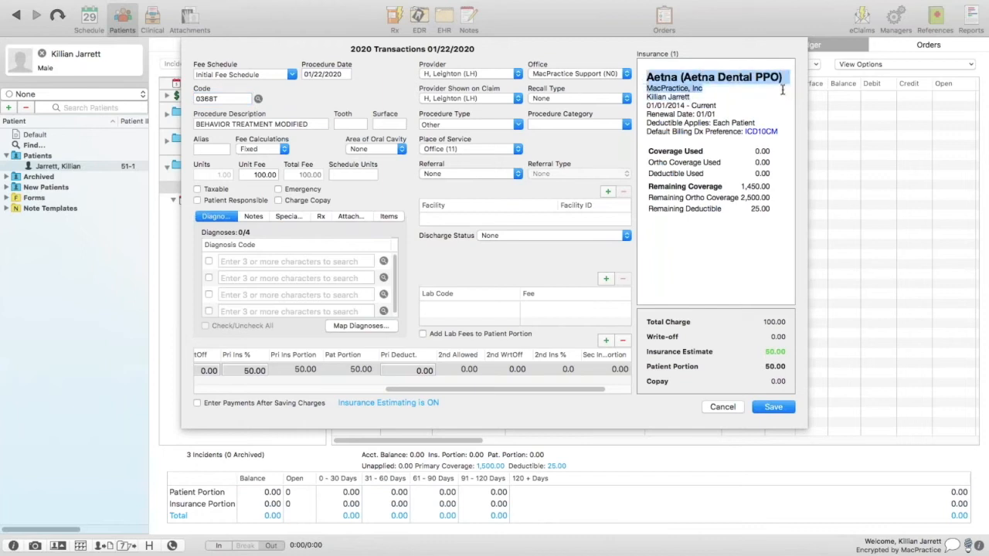
pyautogui.click(782, 89)
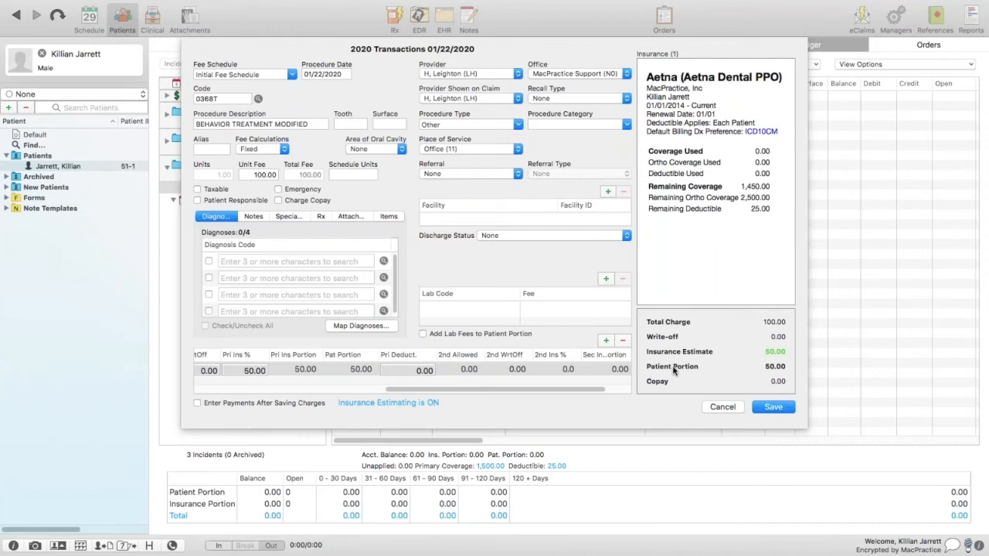
pyautogui.click(767, 411)
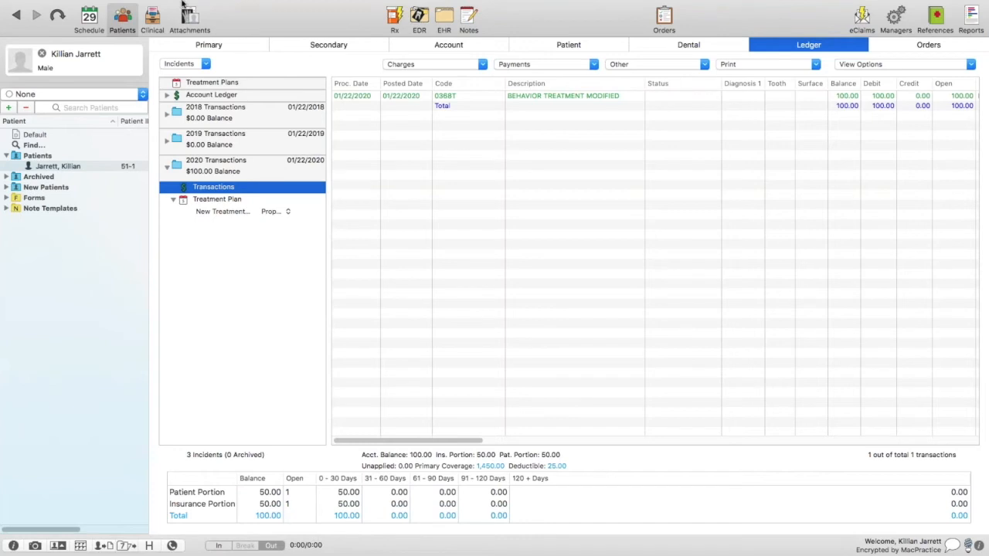
# Step: Review the New Charge options in the Ledger preferences and close the preferences unchanged
pyautogui.moveTo(140, 4)
pyautogui.click(69, 7)
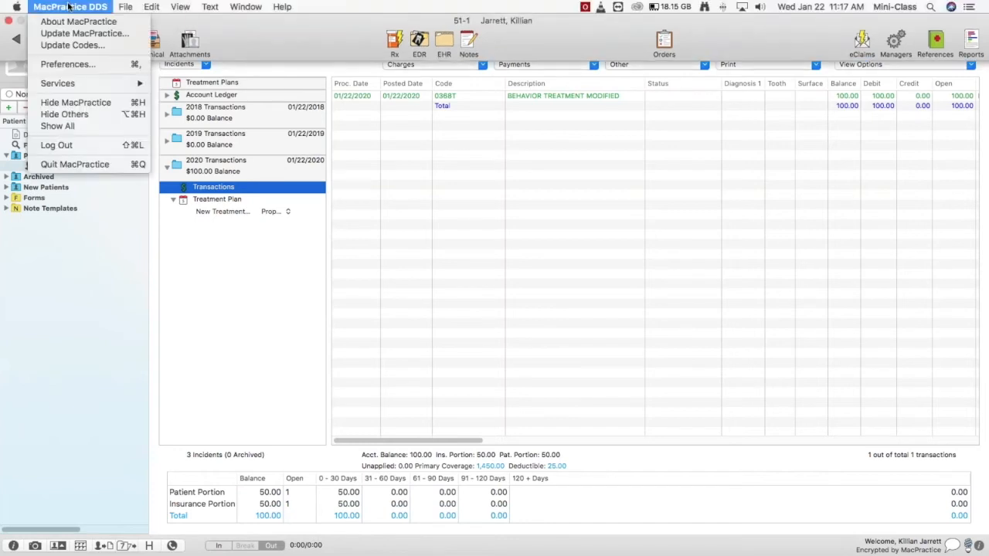
pyautogui.click(80, 65)
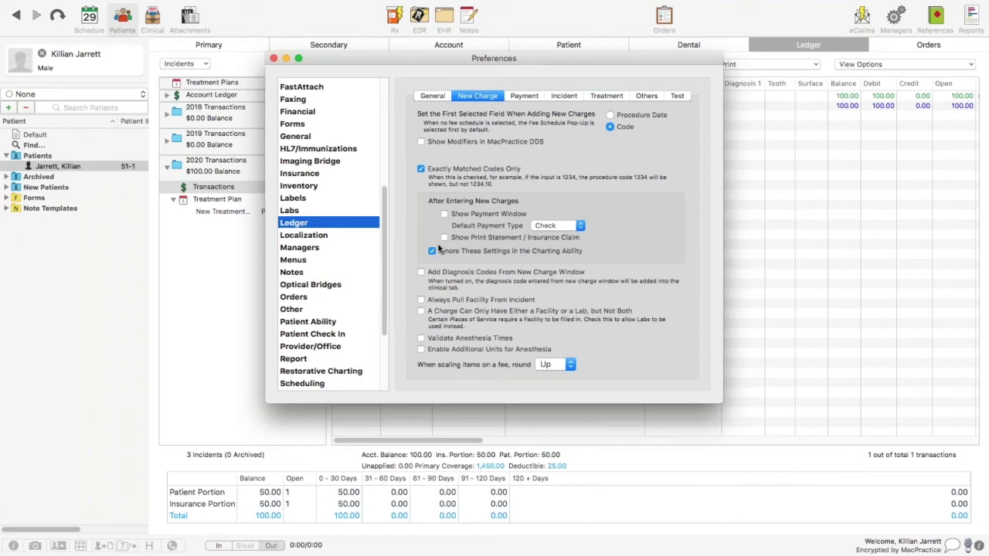
pyautogui.click(274, 58)
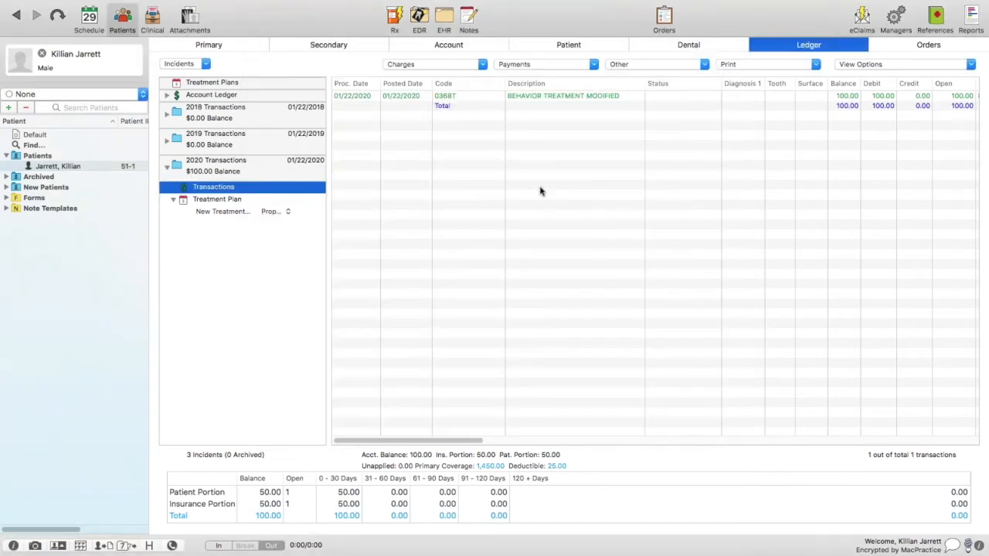
# Step: Examine the saved 0368T charge's ledger columns, including balance, debit, credit, provider, insurance portion and patient portion
pyautogui.hscroll(5, 540, 191)
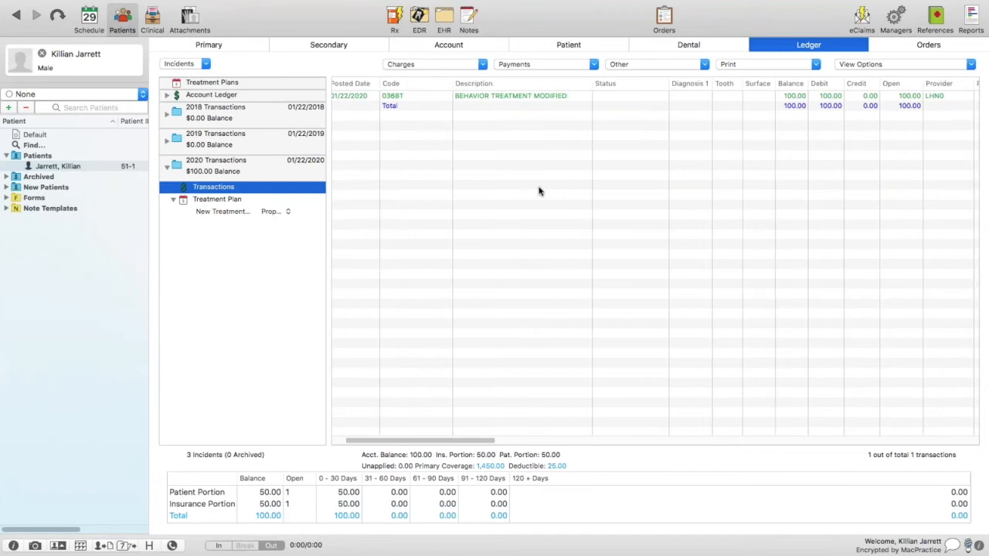
pyautogui.hscroll(-3, 540, 190)
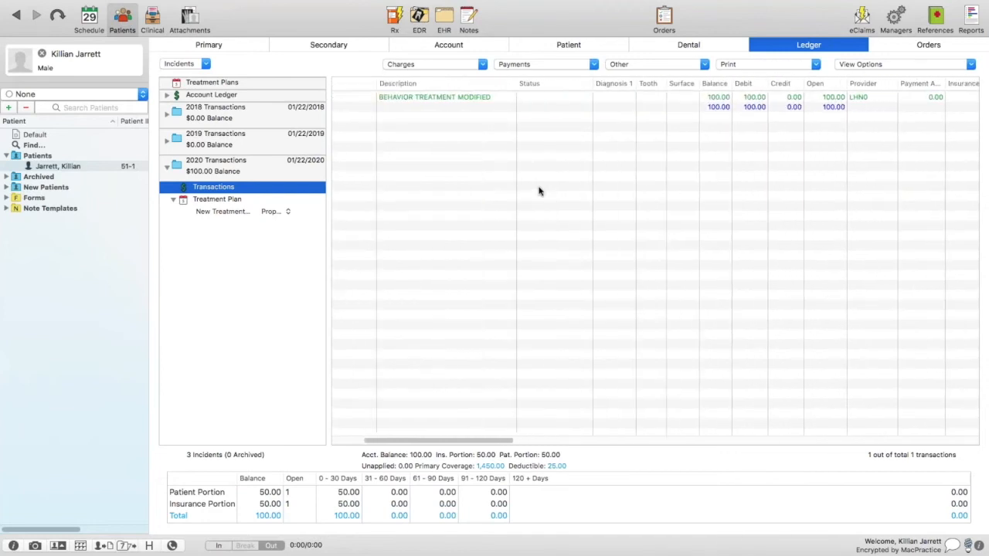
pyautogui.hscroll(3, 539, 191)
pyautogui.hscroll(-1, 540, 191)
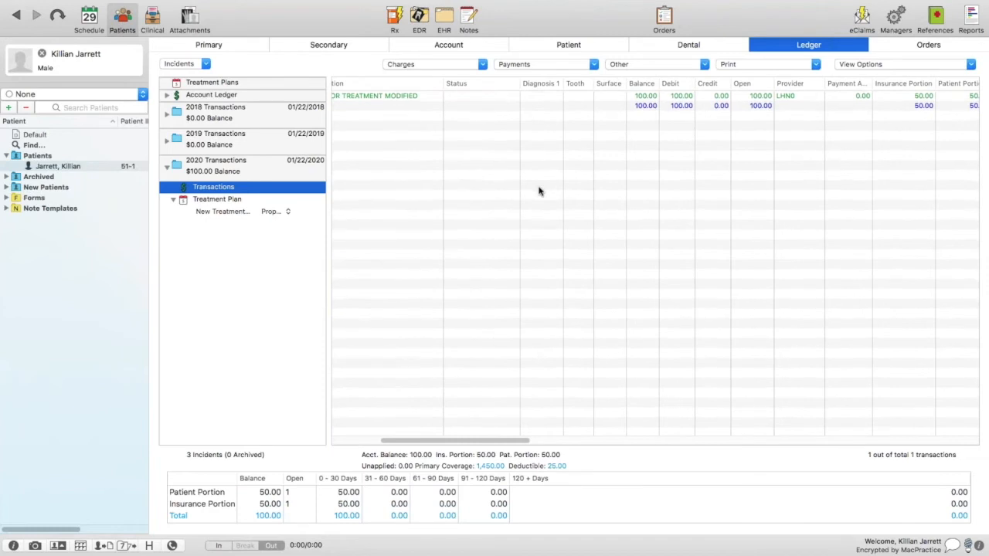
pyautogui.click(635, 85)
pyautogui.moveTo(635, 85)
pyautogui.mouseDown()
pyautogui.moveTo(473, 83)
pyautogui.moveTo(655, 104)
pyautogui.moveTo(640, 96)
pyautogui.mouseUp()
pyautogui.hscroll(-5, 654, 258)
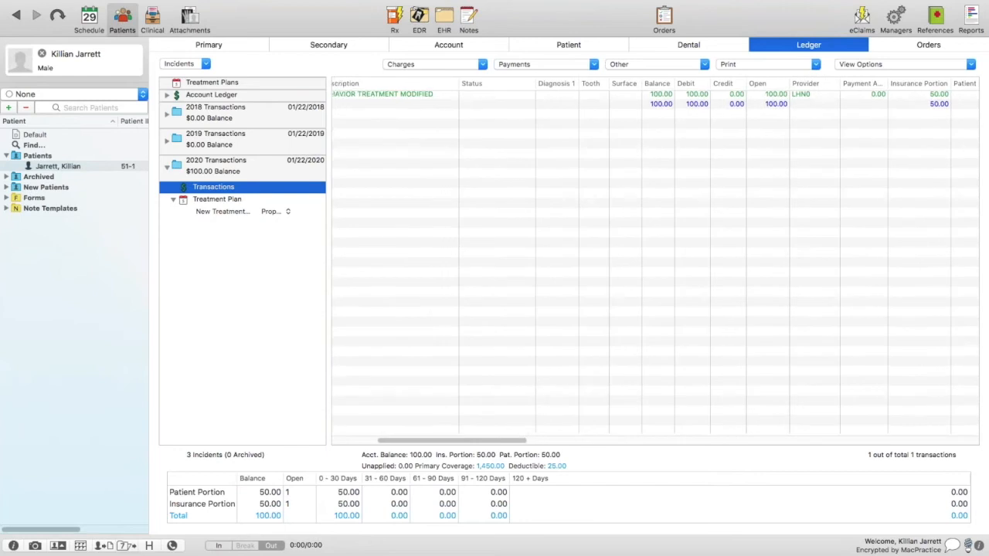
pyautogui.hscroll(-1, 641, 97)
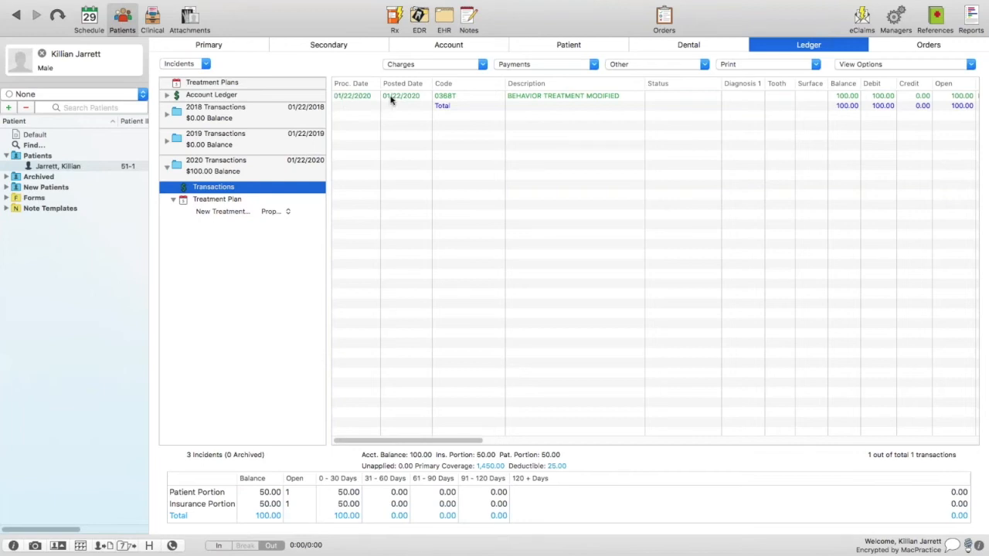
# Step: Check the insurance details in the Primary and Patient records, and return to the ledger
pyautogui.moveTo(391, 99)
pyautogui.click(222, 45)
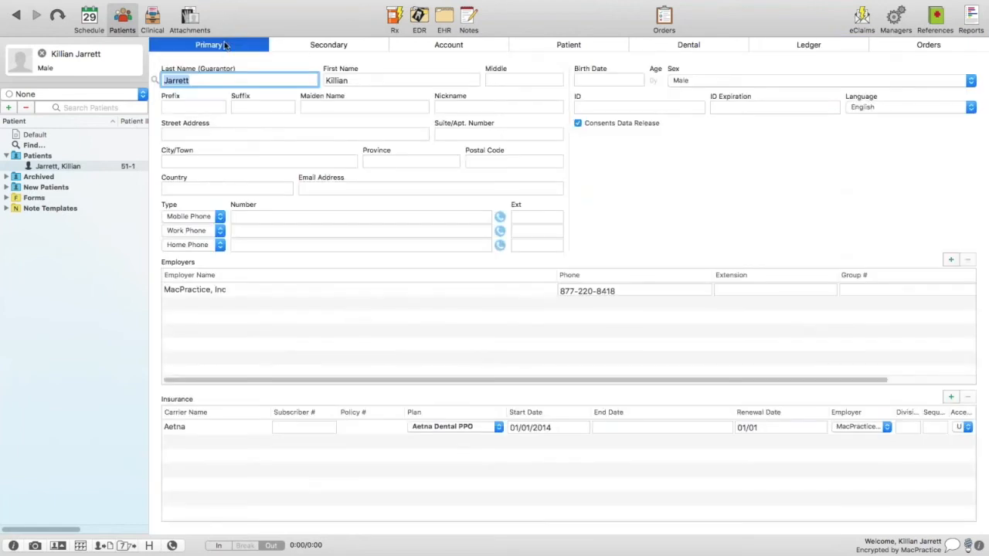
pyautogui.click(588, 43)
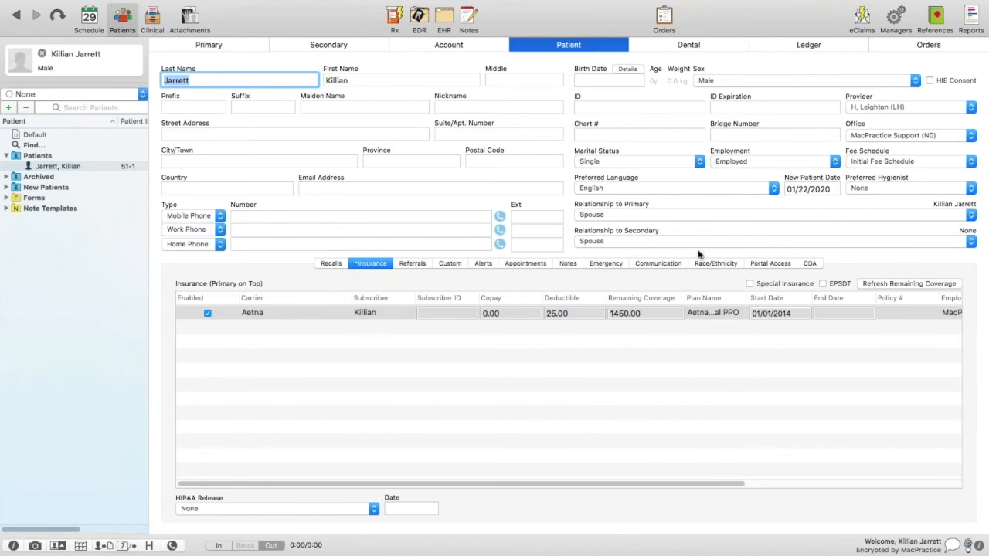
pyautogui.click(821, 44)
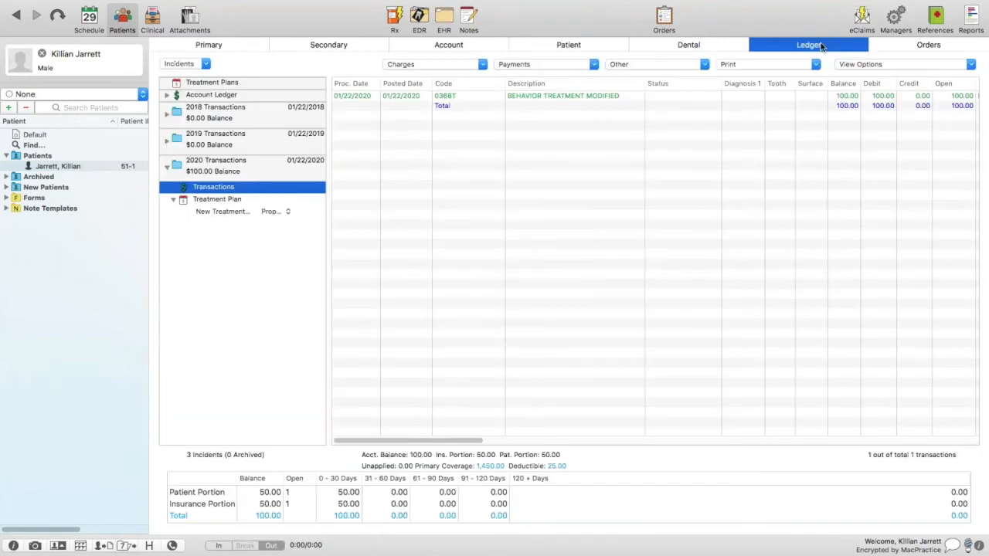
# Step: Start an insurance claim for the 0368T charge, keeping Aetna as the insurance carrier
pyautogui.click(620, 97)
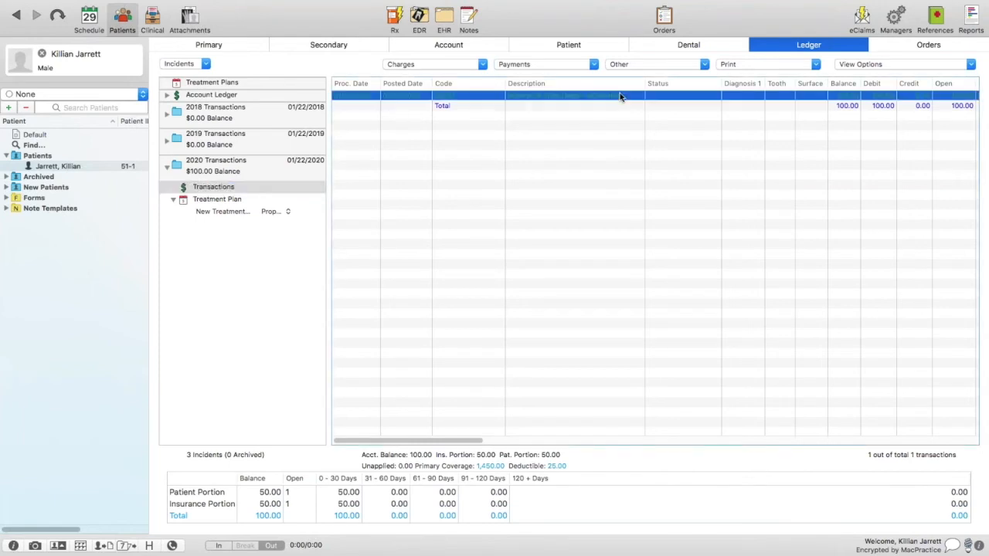
pyautogui.click(744, 66)
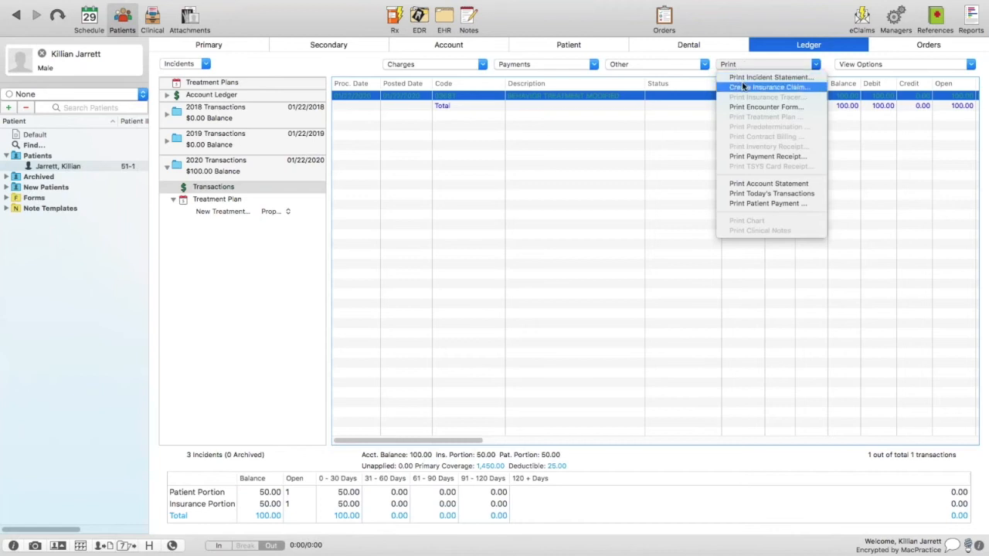
pyautogui.click(742, 87)
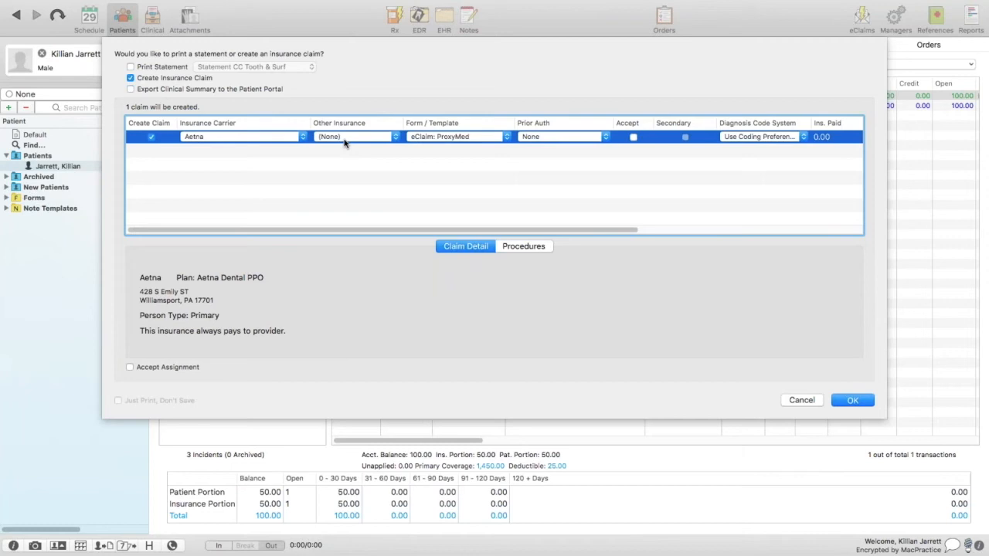
pyautogui.click(293, 136)
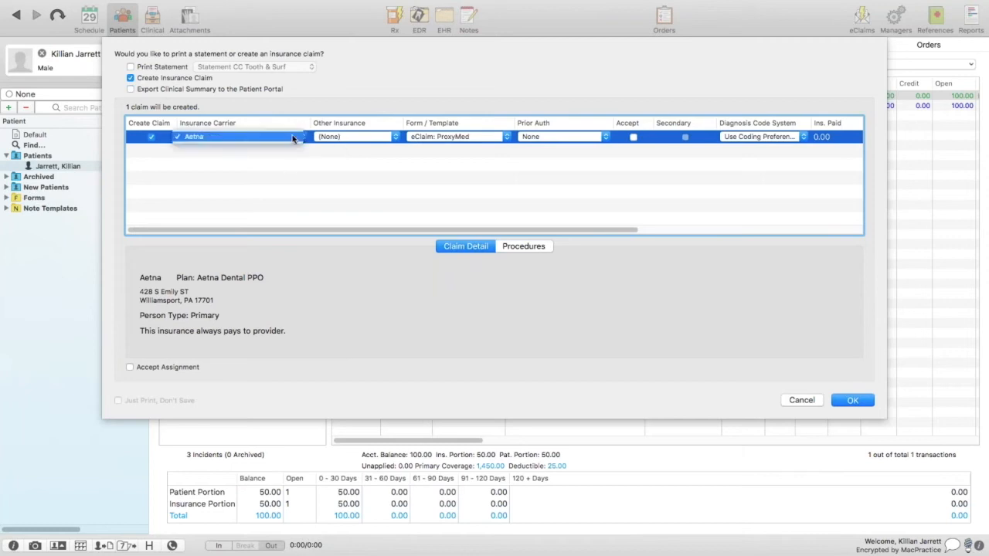
pyautogui.click(359, 162)
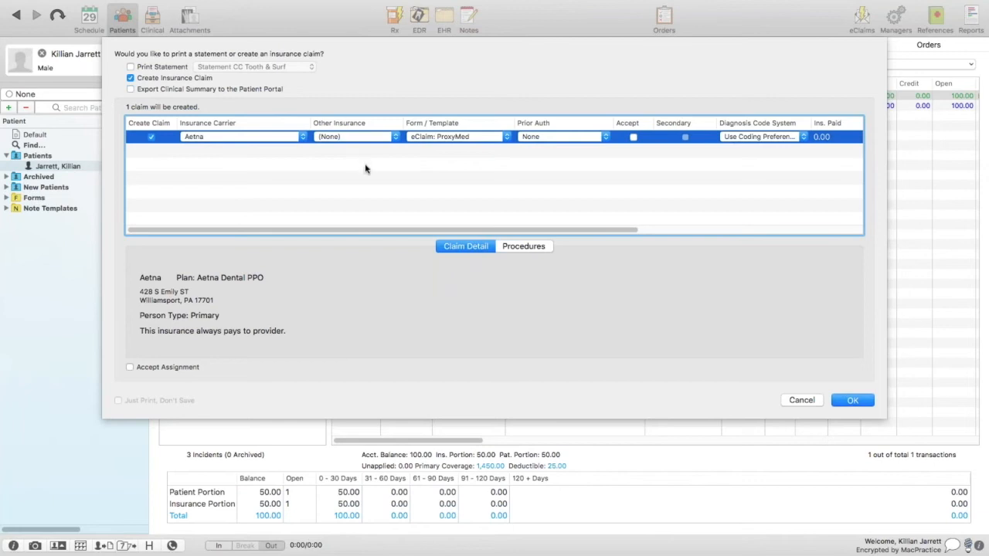
# Step: Set the Aetna claim's form to CMS-1500 (02/12) Only NPI
pyautogui.click(443, 138)
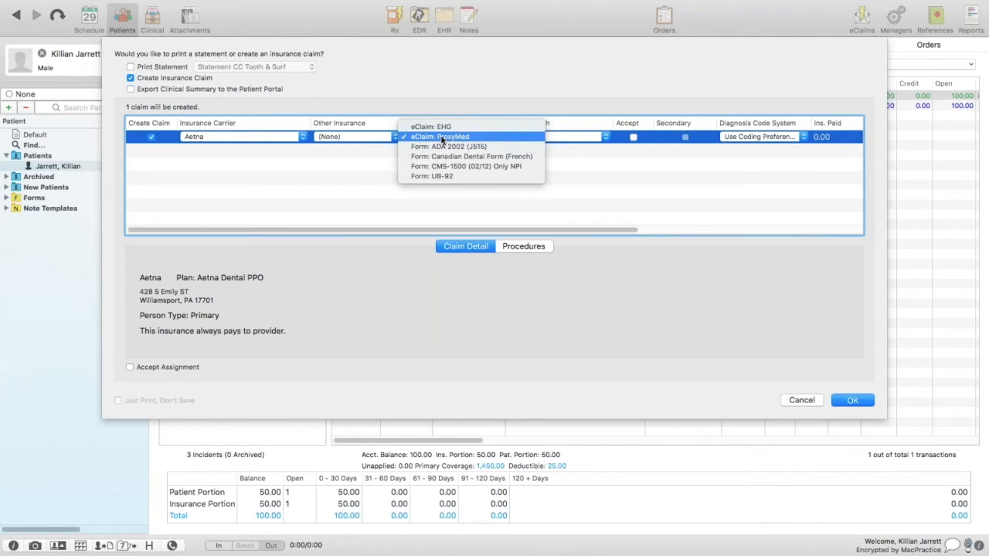
pyautogui.click(437, 157)
pyautogui.click(444, 137)
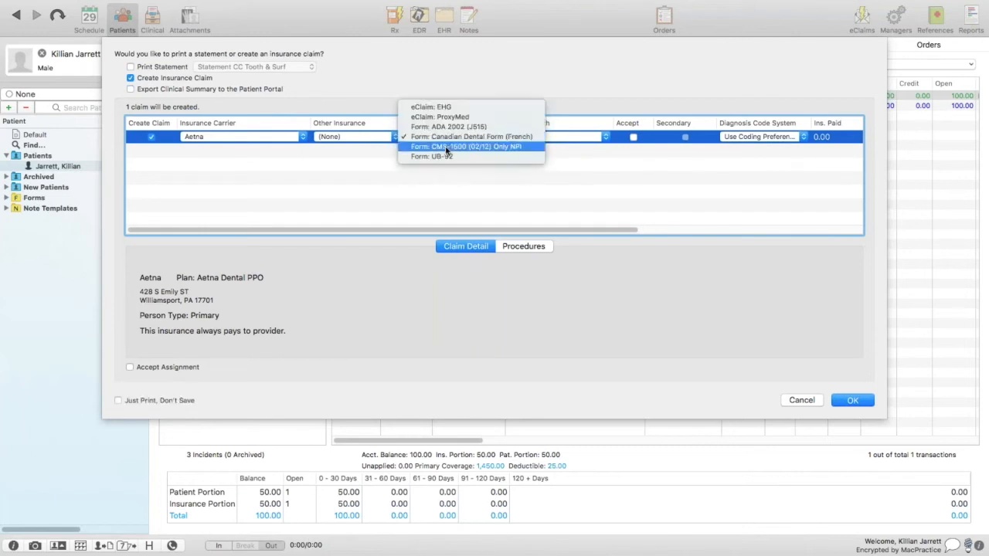
pyautogui.click(446, 146)
# Step: Create the Aetna insurance claim with its remaining settings as they are, and skip printing the form
pyautogui.hscroll(1, 589, 158)
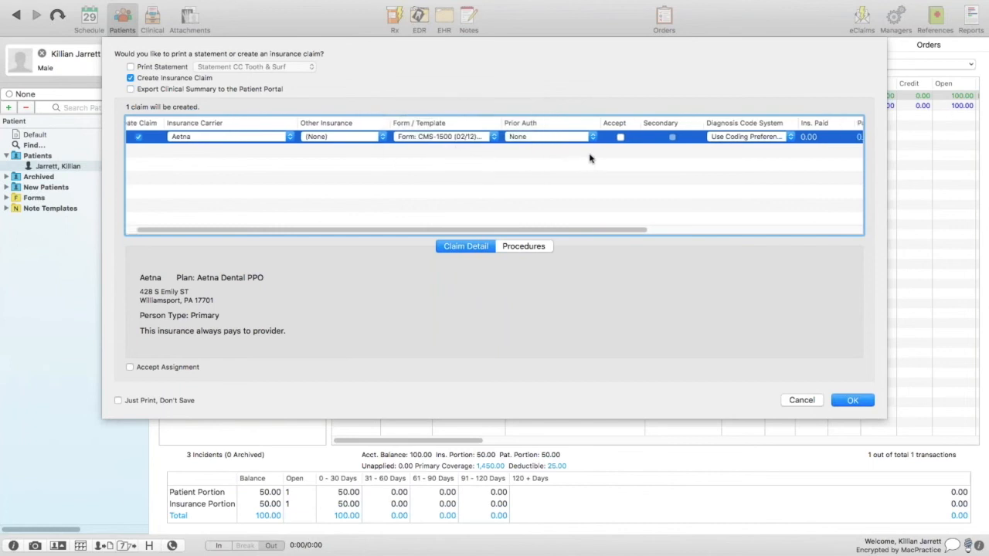
pyautogui.hscroll(3, 590, 158)
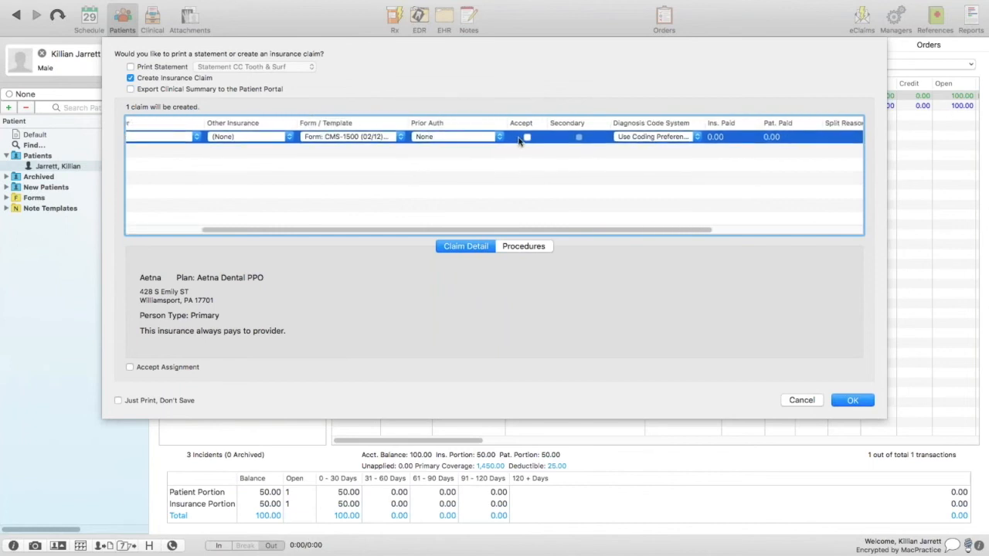
pyautogui.hscroll(5, 520, 139)
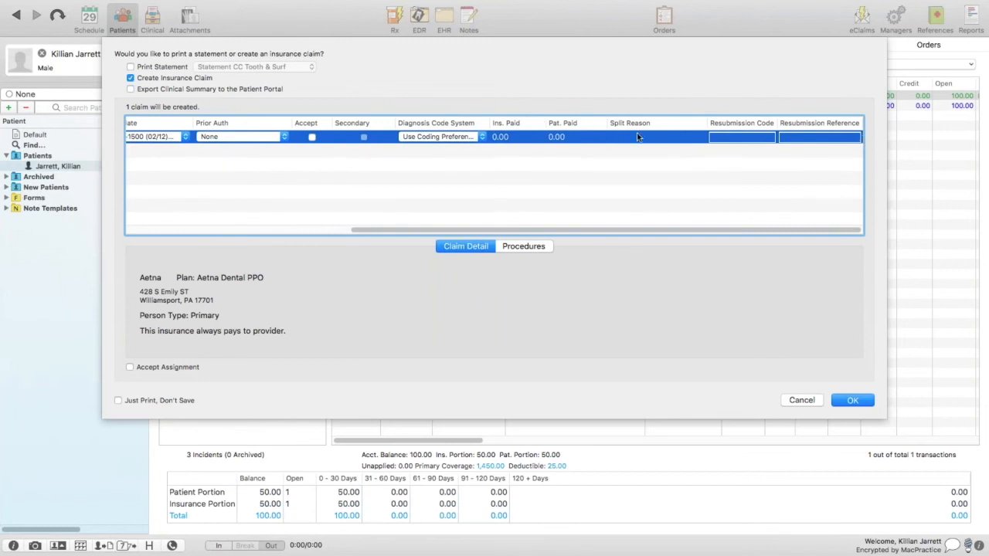
pyautogui.hscroll(-8, 637, 136)
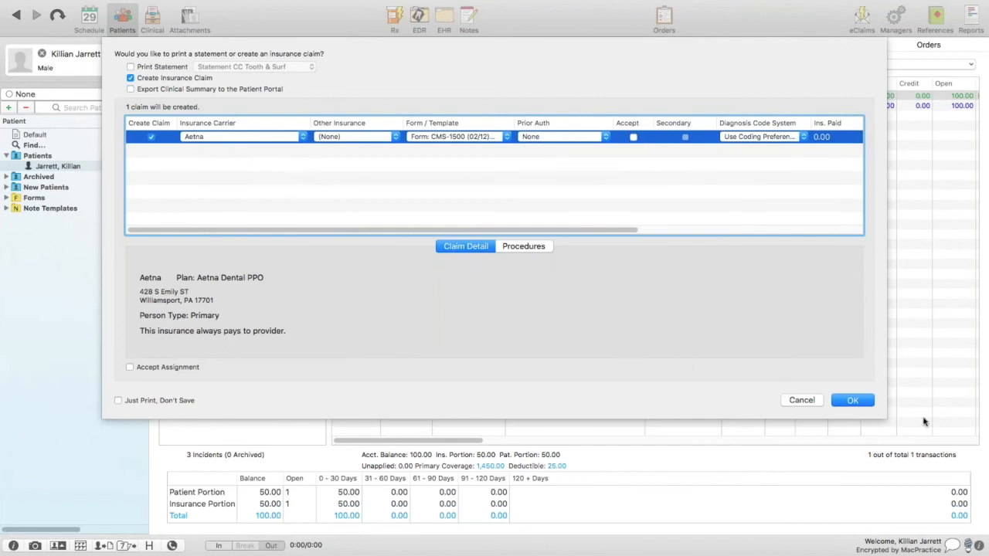
pyautogui.click(857, 402)
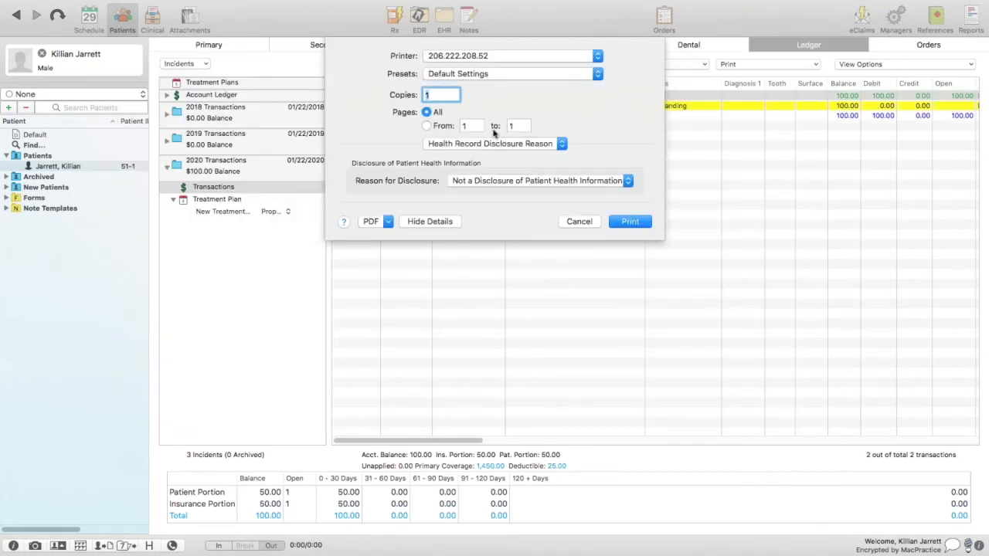
pyautogui.click(578, 222)
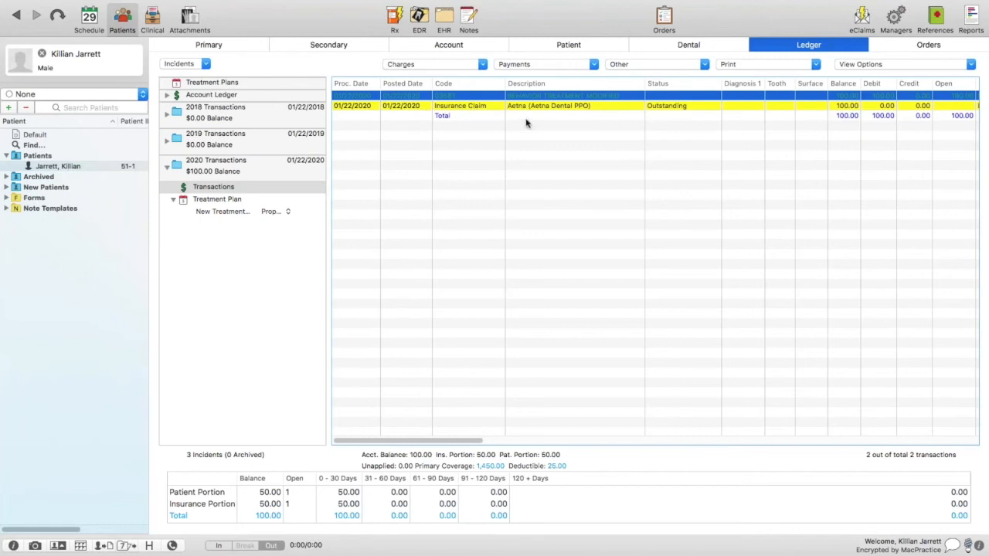
# Step: Start an insurance check payment for the Aetna claim with check number 123456 and an amount of 50.00
pyautogui.click(581, 108)
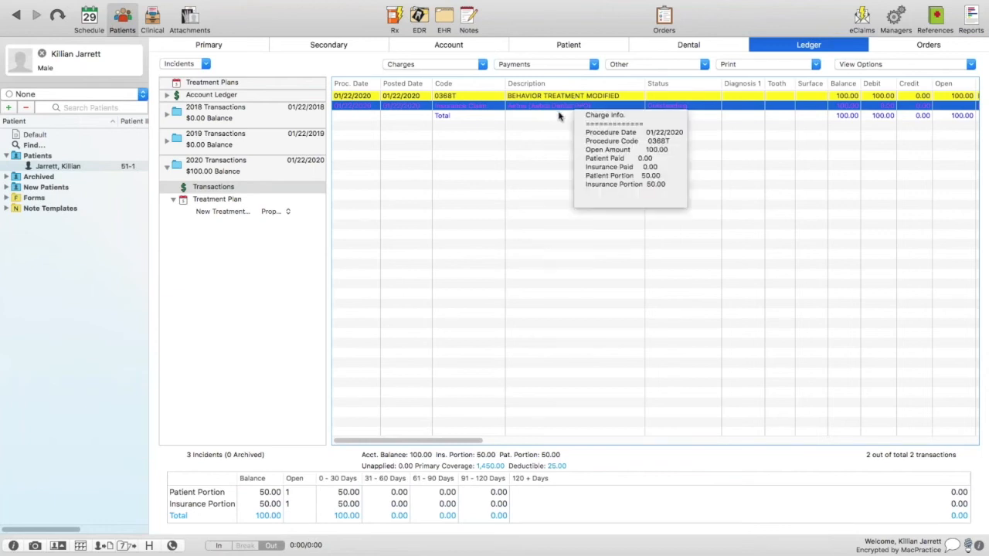
pyautogui.moveTo(561, 102)
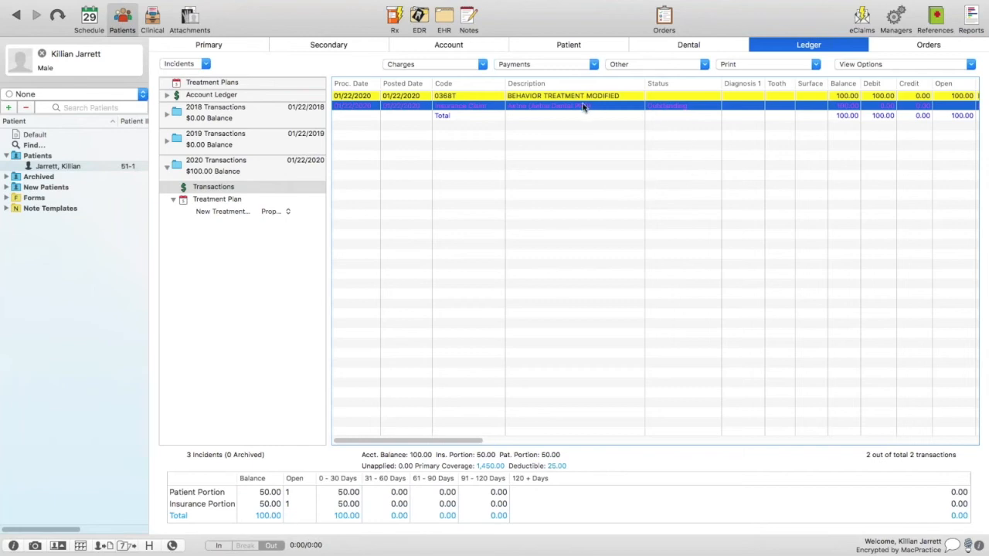
pyautogui.click(578, 64)
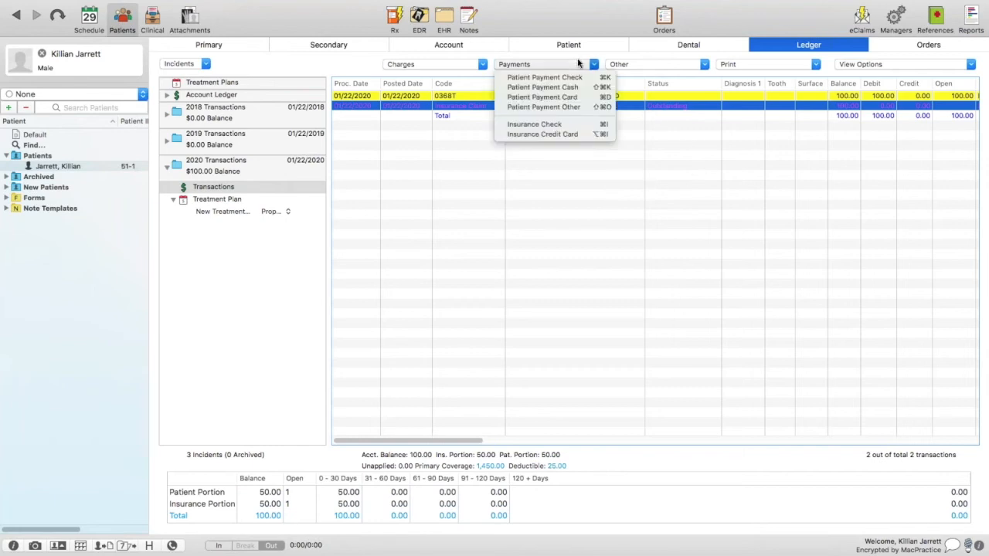
pyautogui.click(555, 126)
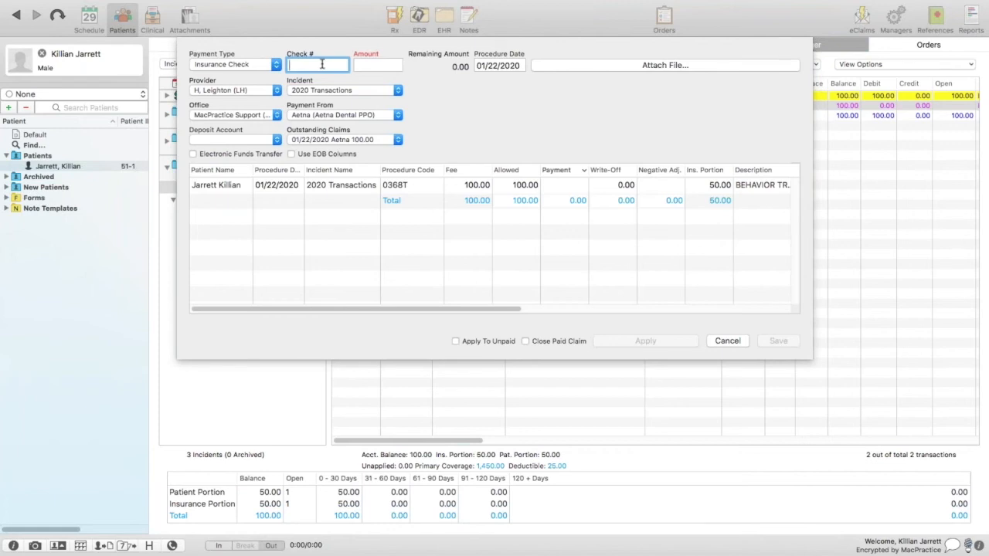
pyautogui.write('123456')
pyautogui.click(378, 65)
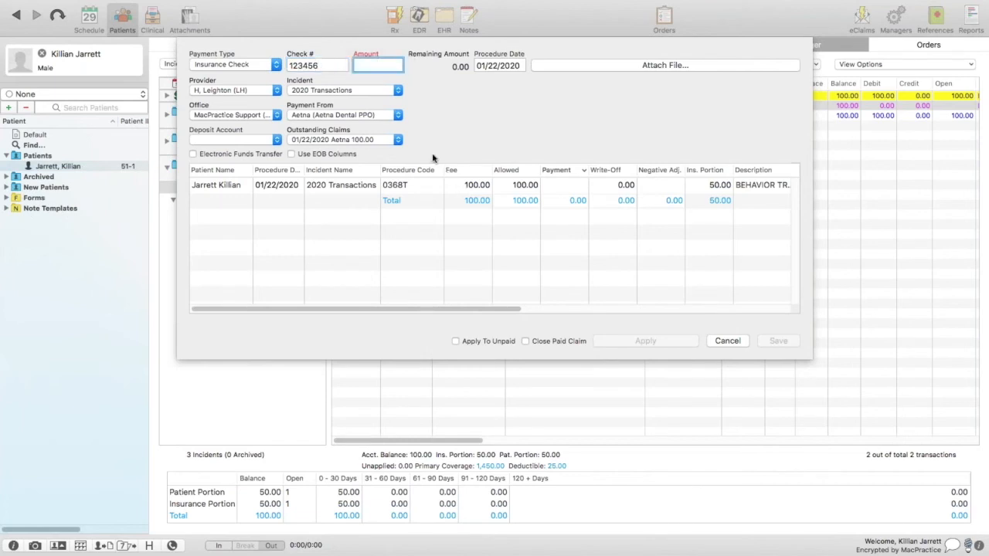
pyautogui.write('50.00')
pyautogui.press('Tab')
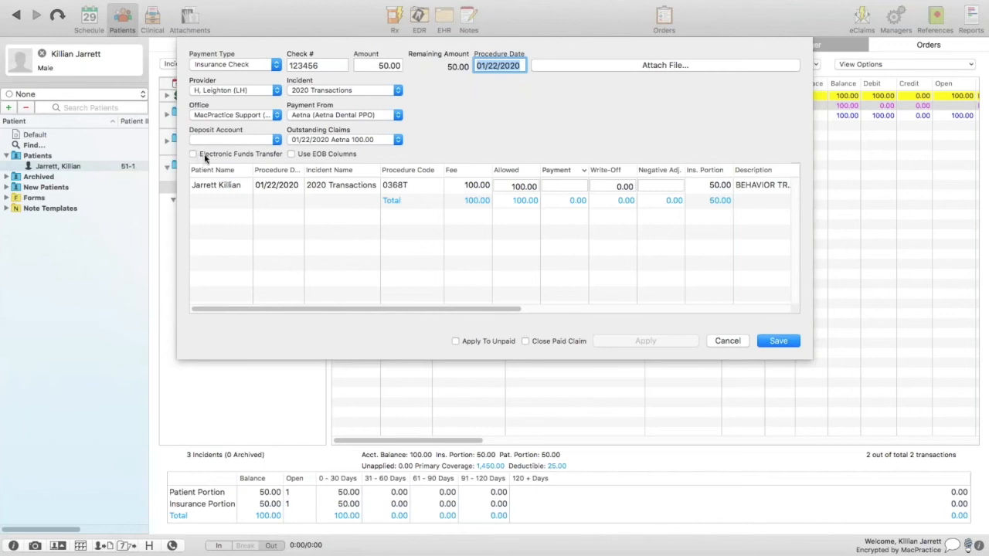
# Step: Examine the payment's EOB columns, hide them again, and check the incident choices while keeping 2020 Transactions
pyautogui.click(291, 155)
pyautogui.click(291, 154)
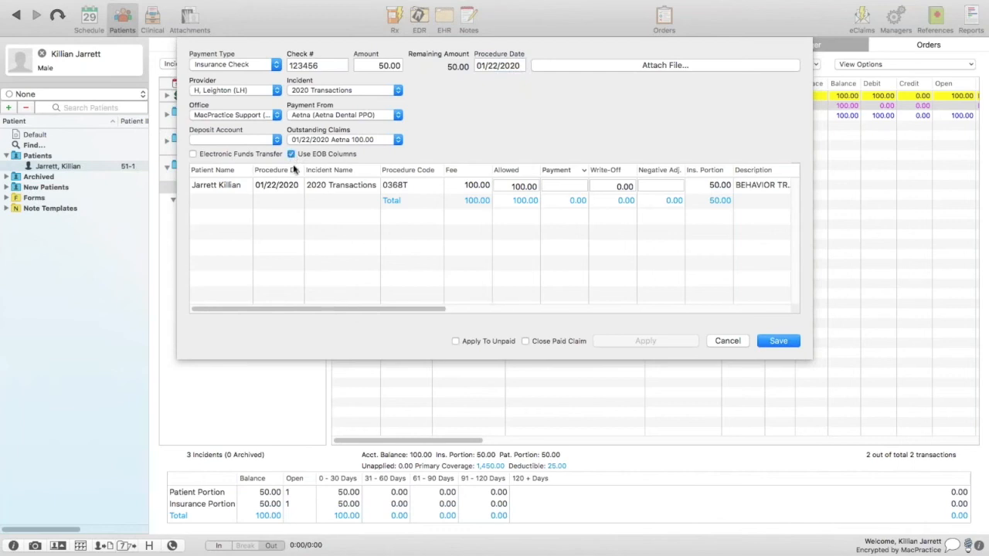
pyautogui.hscroll(10, 371, 242)
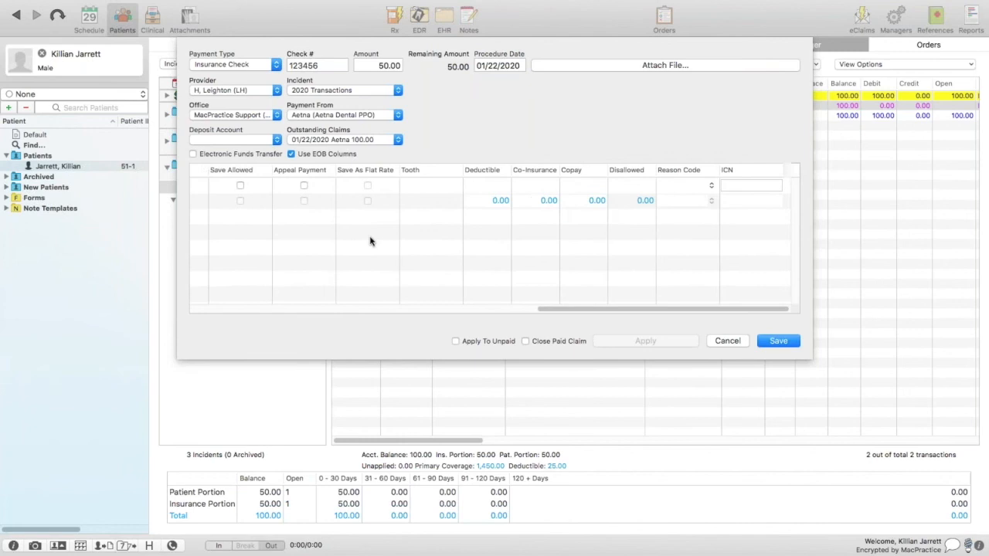
pyautogui.click(702, 189)
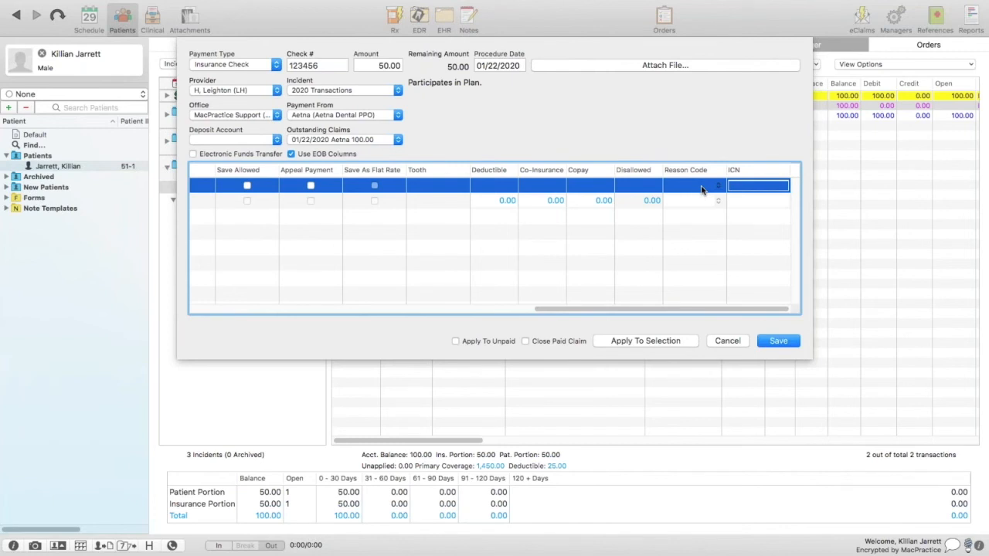
pyautogui.hscroll(-10, 701, 189)
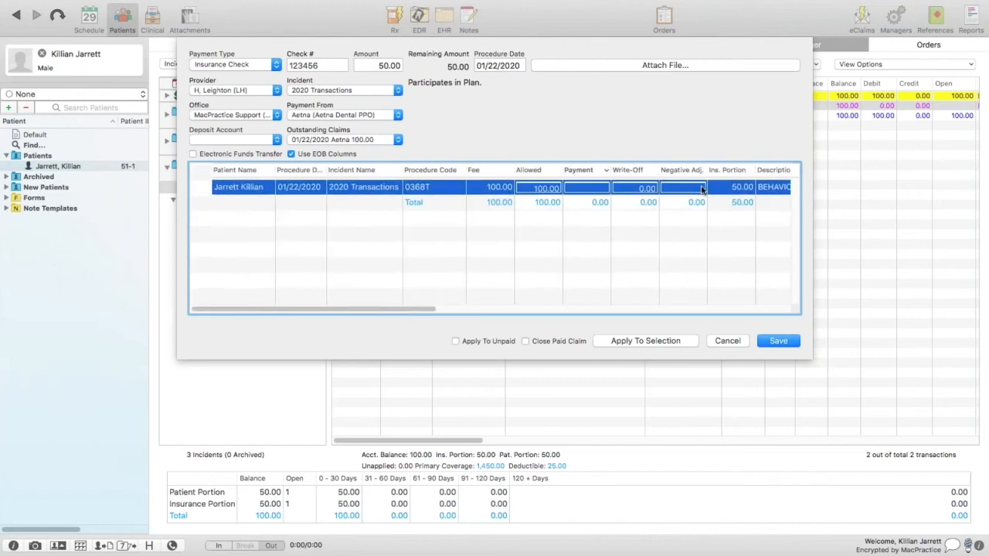
pyautogui.click(291, 153)
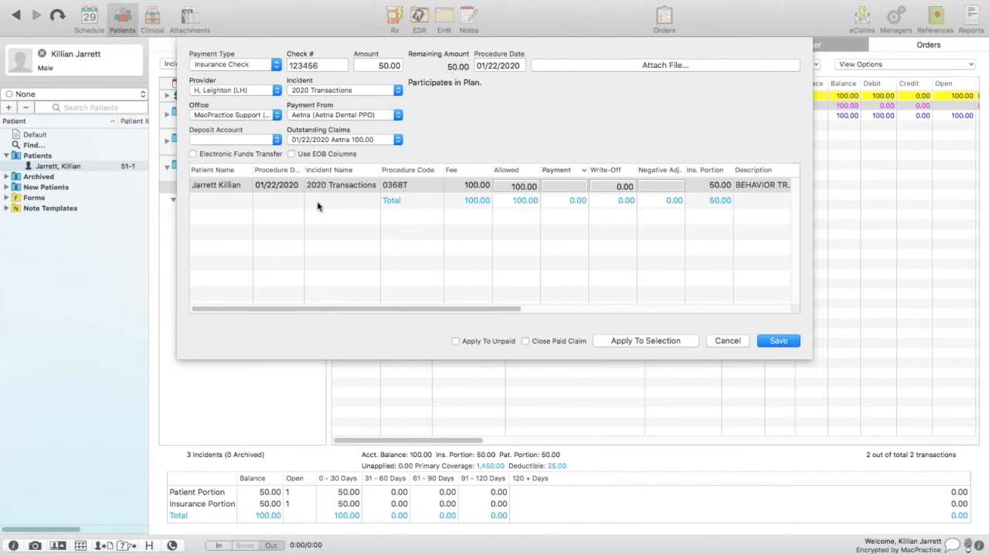
pyautogui.hscroll(1, 316, 206)
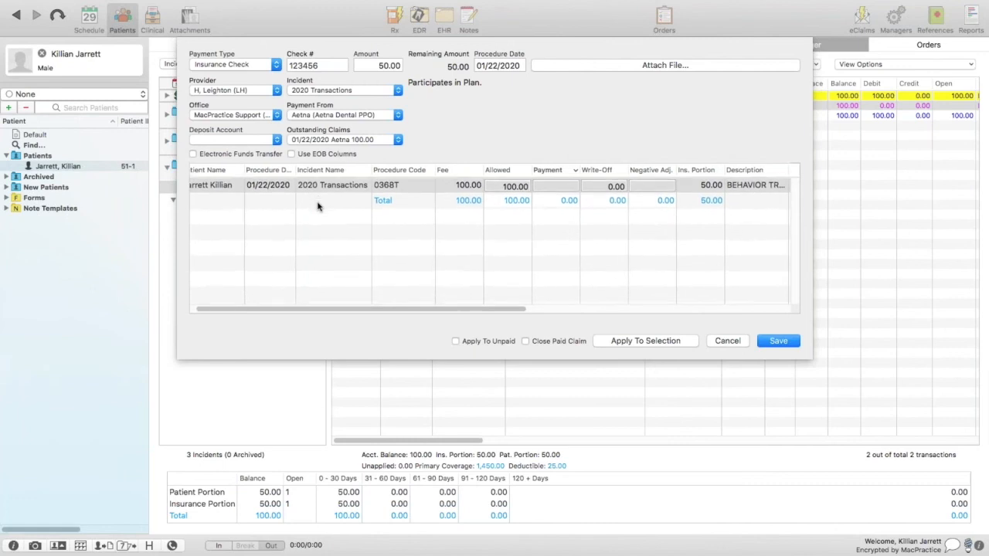
pyautogui.hscroll(-1, 318, 205)
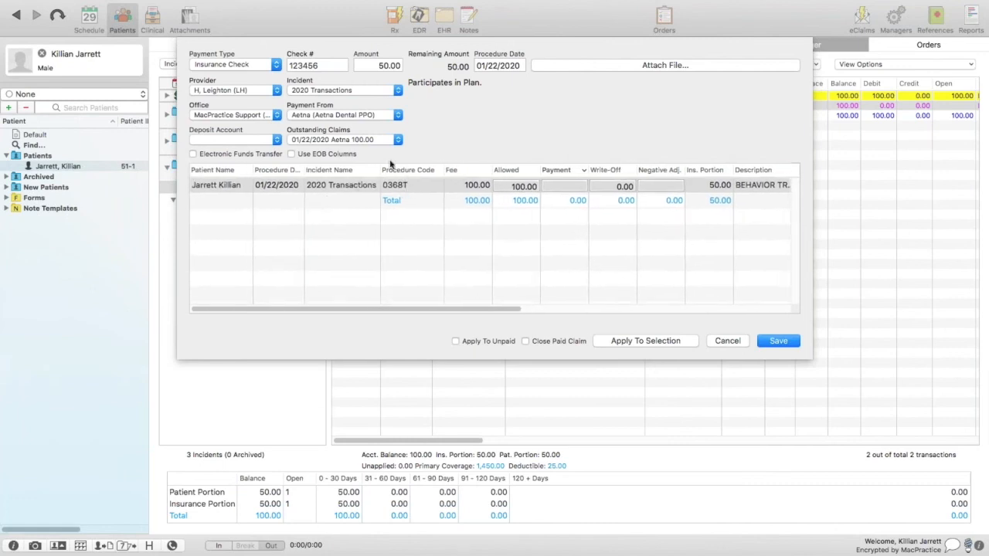
pyautogui.click(385, 91)
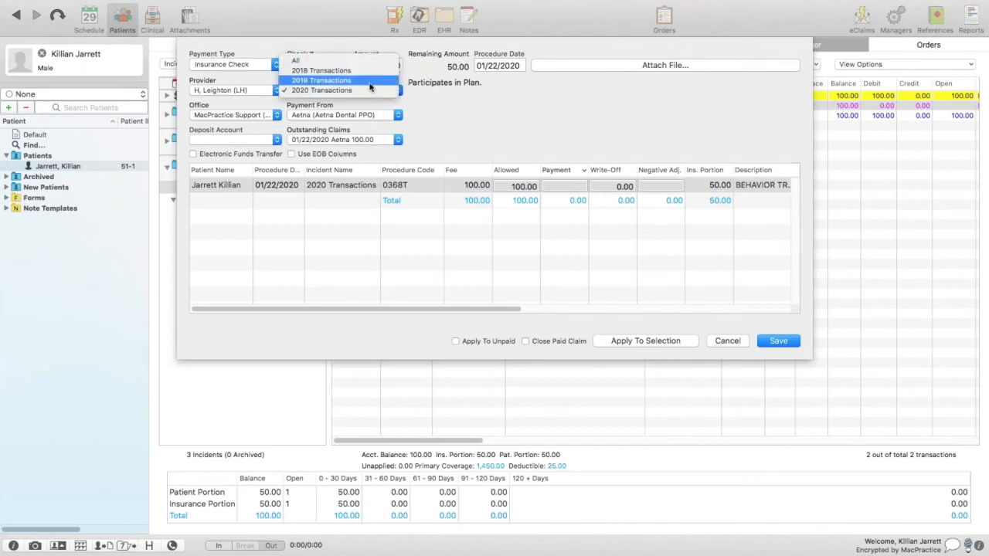
pyautogui.click(313, 133)
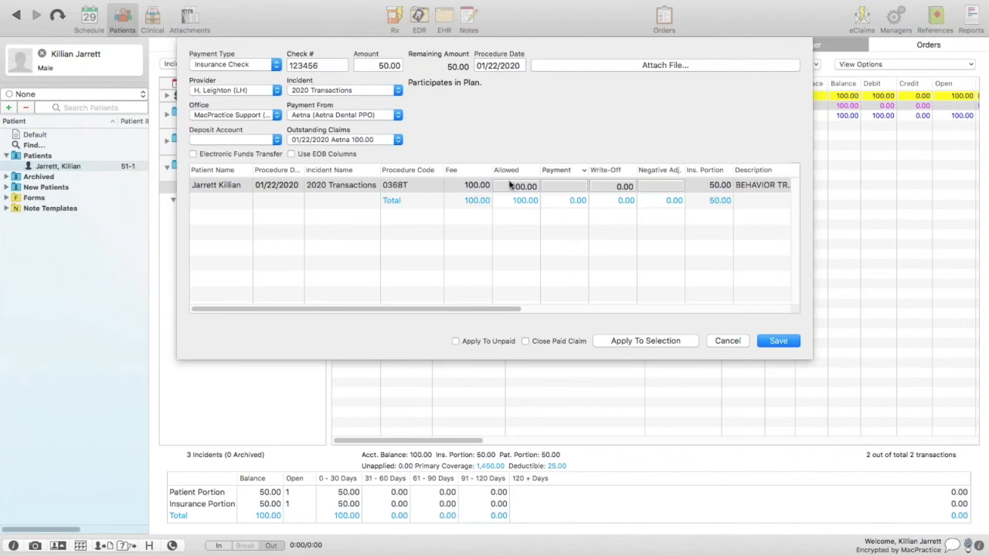
# Step: Apply the 50.00 insurance check to the 0368T charge with the paid claim closed, and save the payment
pyautogui.click(459, 182)
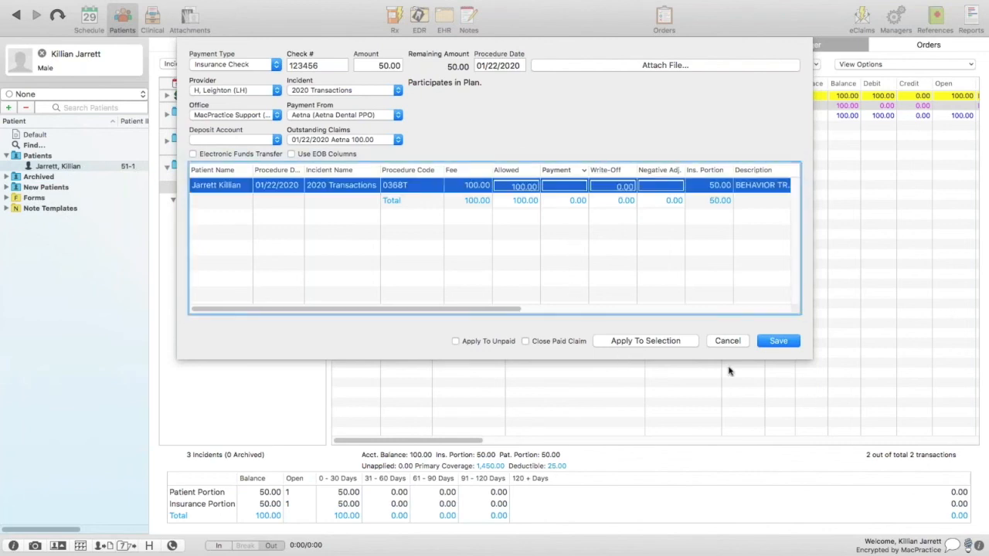
pyautogui.click(651, 340)
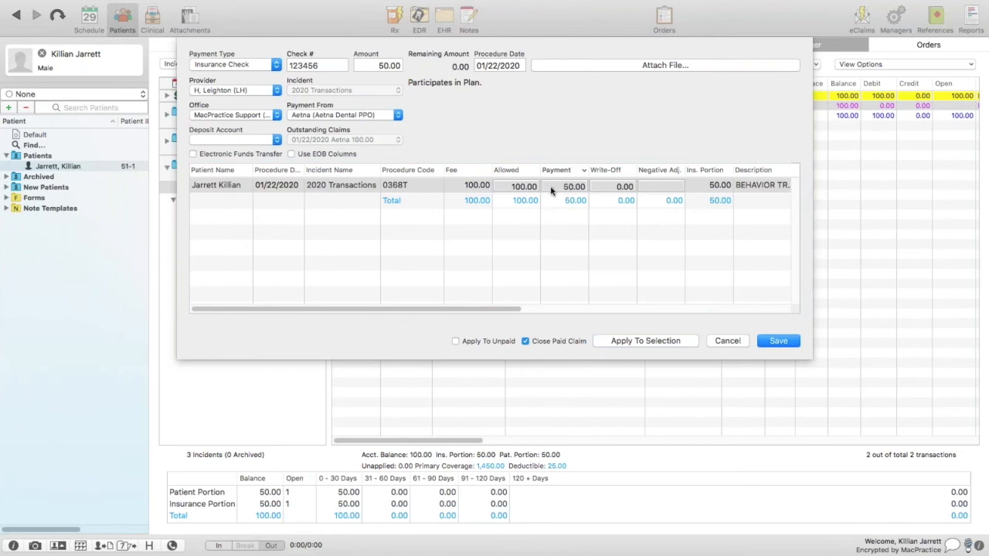
pyautogui.click(552, 189)
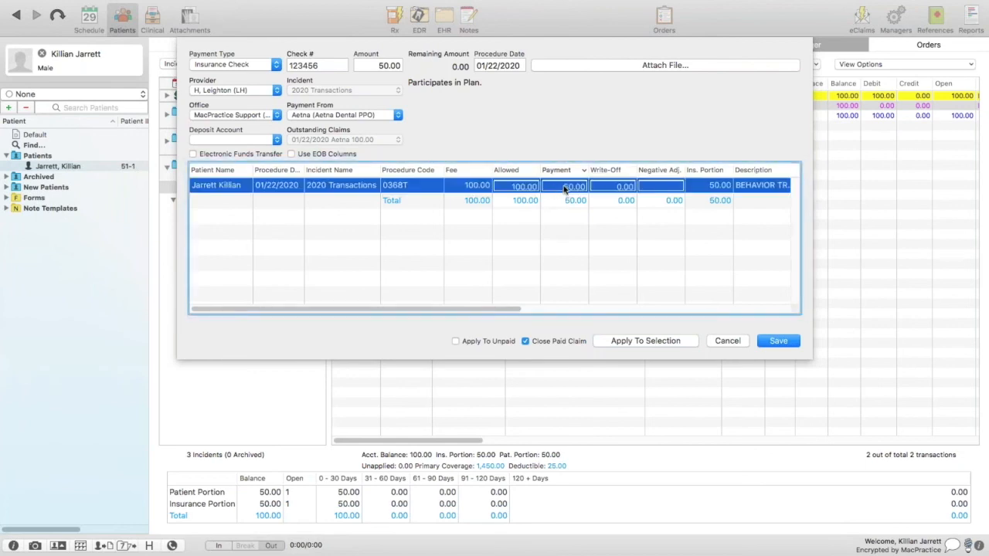
pyautogui.click(564, 187)
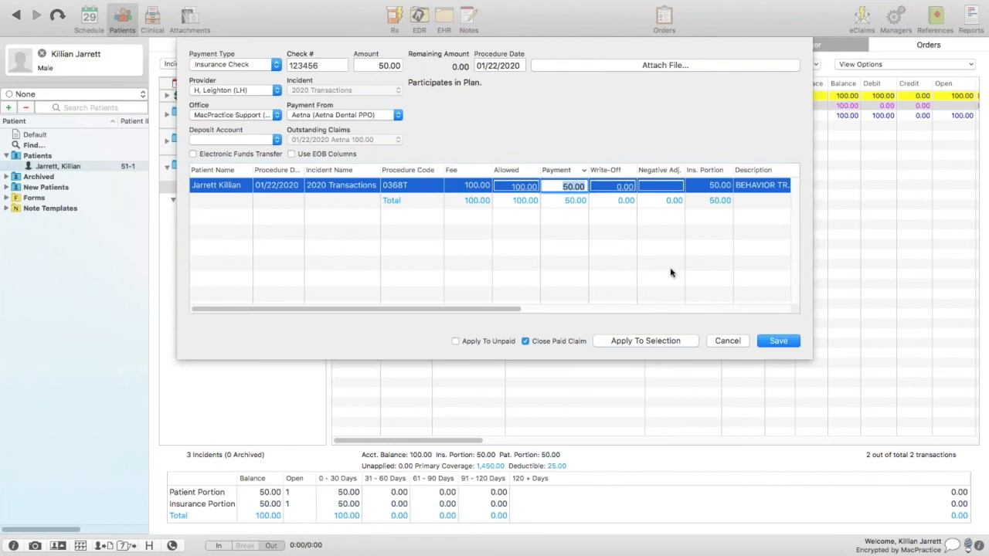
pyautogui.click(780, 341)
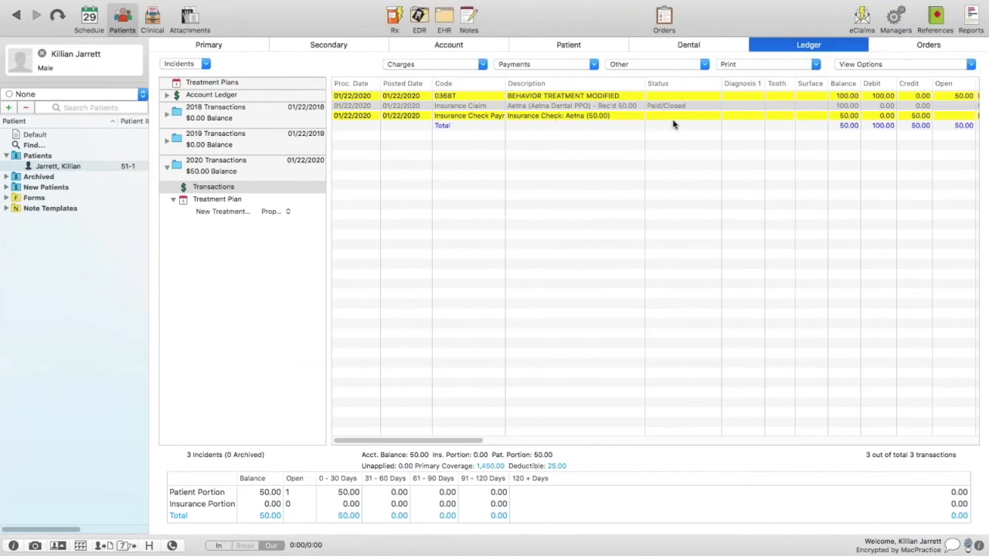
# Step: Review the details of the Aetna claim and its check payment, including the Close Paid Claim setting, leaving the payment unchanged
pyautogui.moveTo(690, 121)
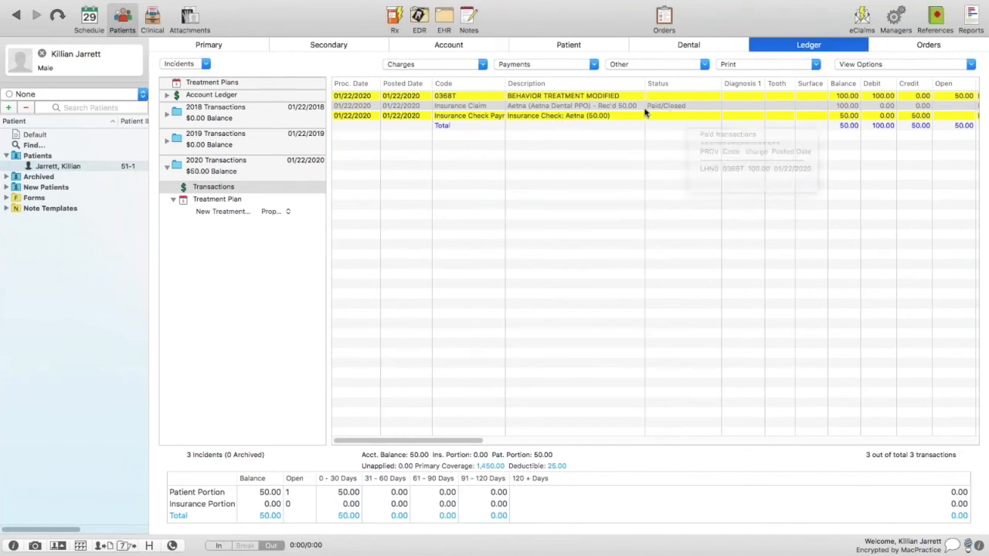
pyautogui.moveTo(634, 110)
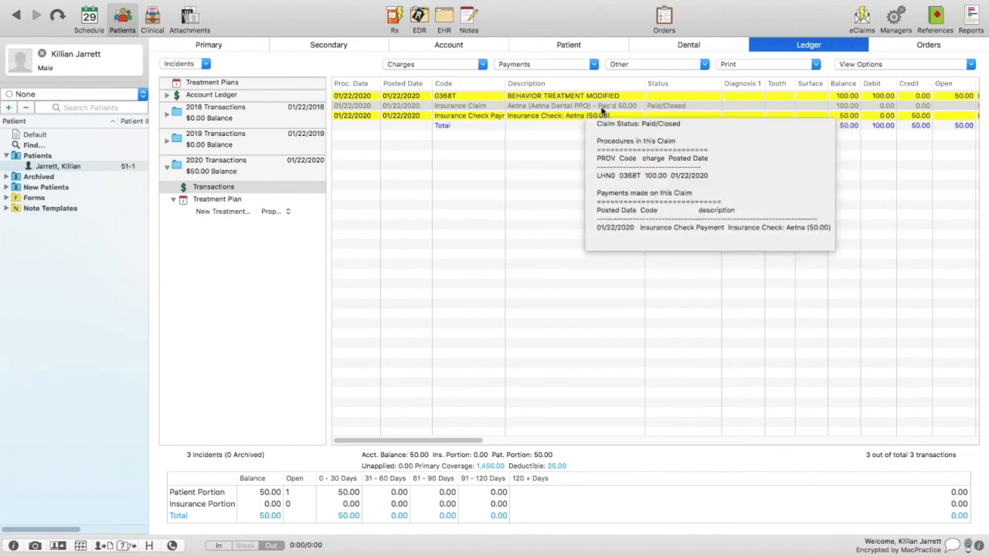
pyautogui.moveTo(580, 117)
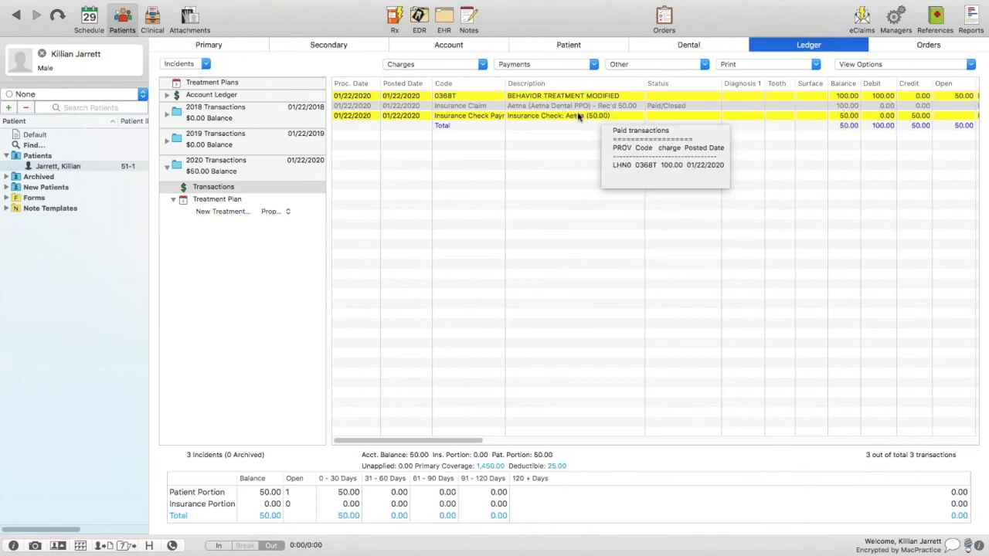
pyautogui.doubleClick(578, 117)
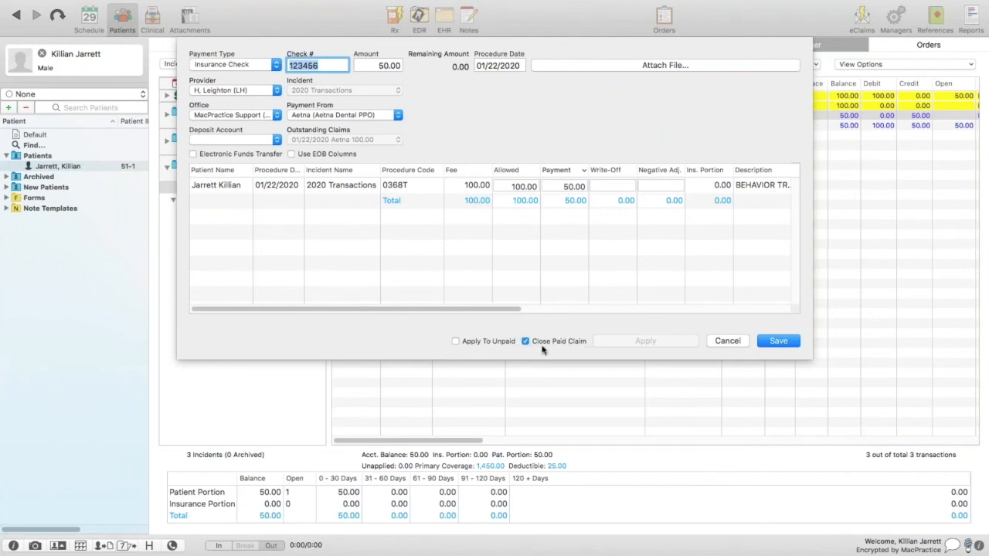
pyautogui.click(778, 340)
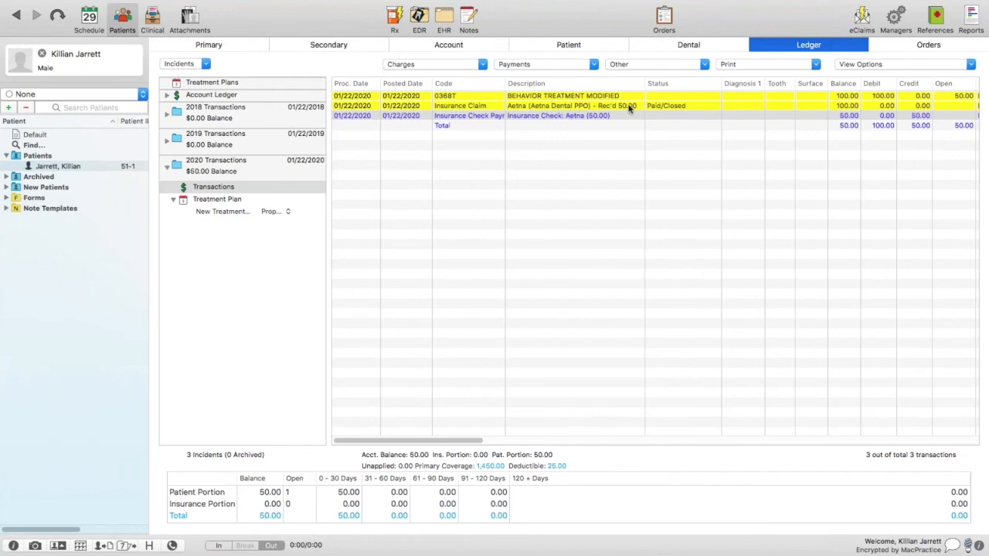
# Step: Examine the claim status and other actions available for the Aetna insurance claim, without applying any
pyautogui.click(599, 106)
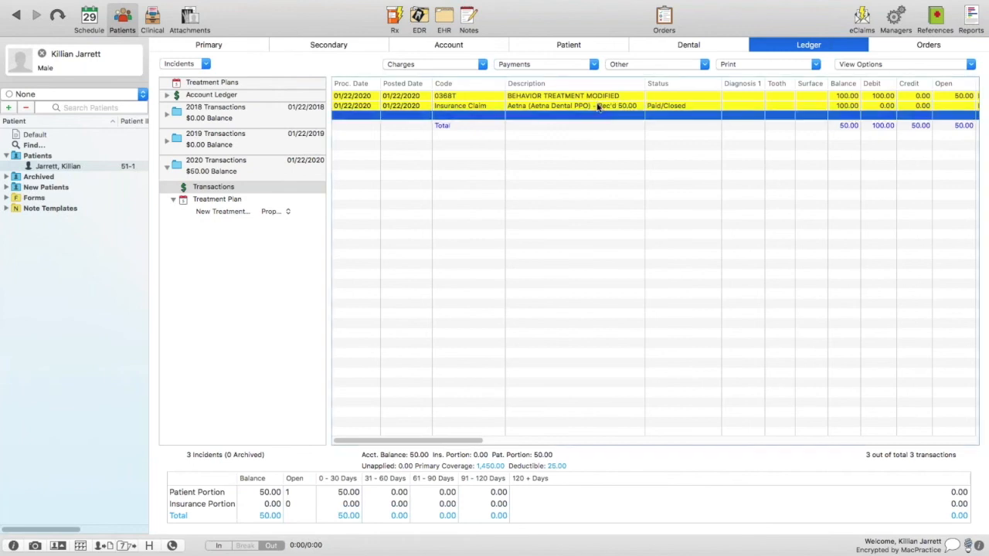
pyautogui.click(702, 66)
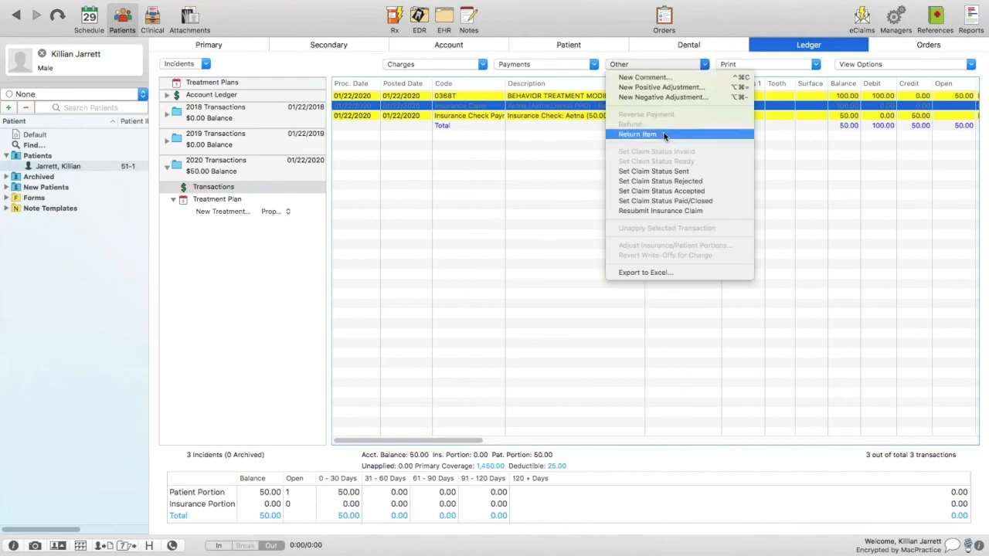
pyautogui.click(550, 147)
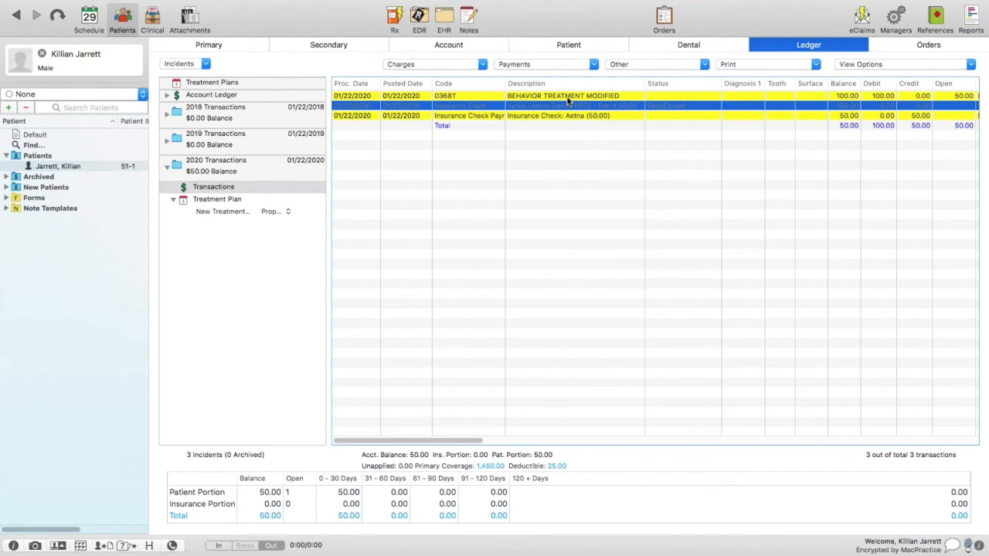
# Step: Open the 0368T charge to review its insurance estimate and patient portion, and save it without edits
pyautogui.moveTo(567, 101)
pyautogui.click(538, 98)
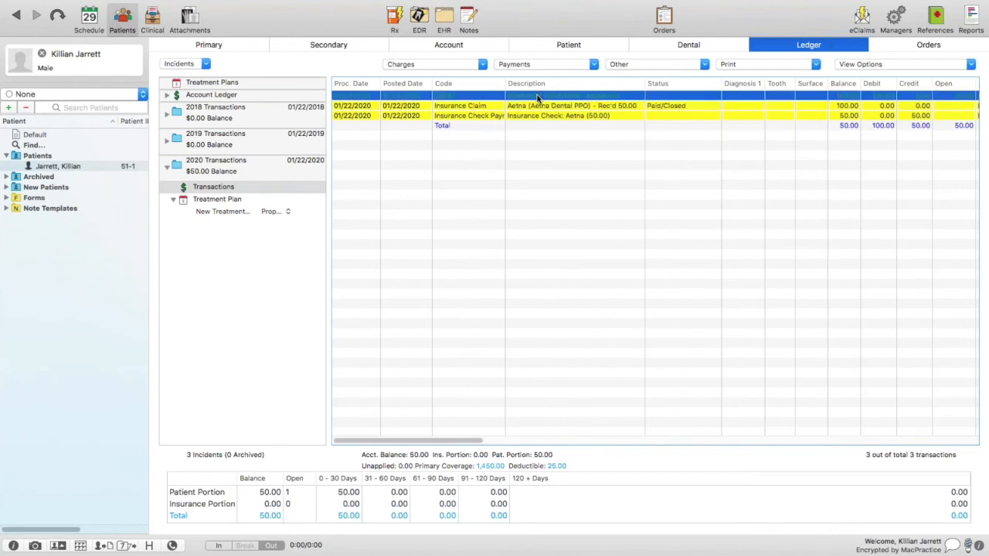
pyautogui.doubleClick(538, 98)
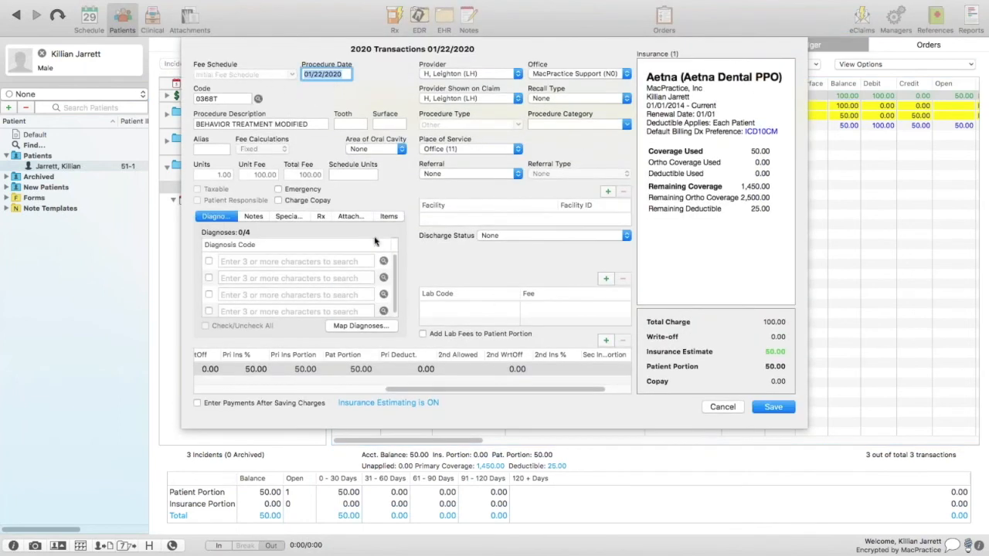
pyautogui.click(766, 410)
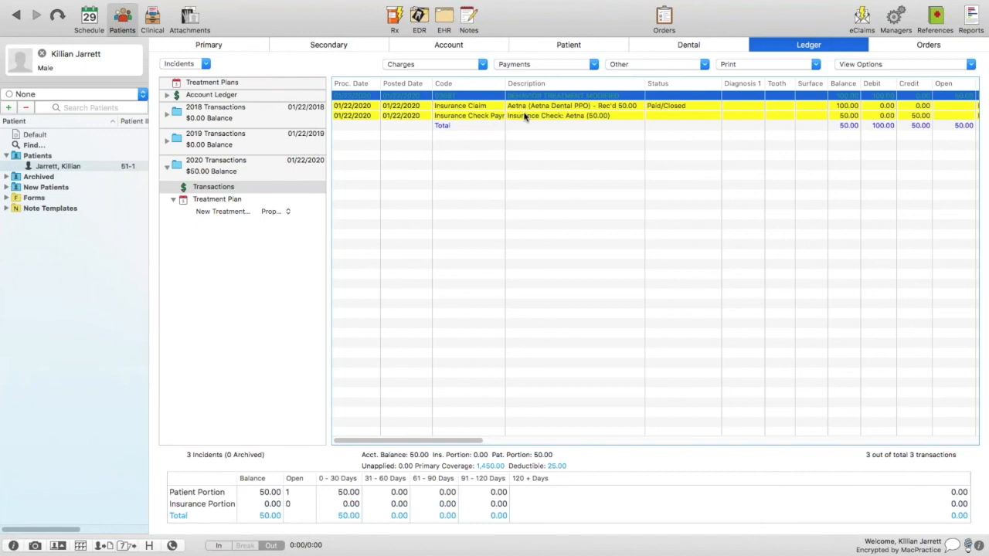
# Step: Start a patient check payment for the 0368T charge with check number 123456 and an amount of 50.00
pyautogui.moveTo(558, 99)
pyautogui.click(573, 65)
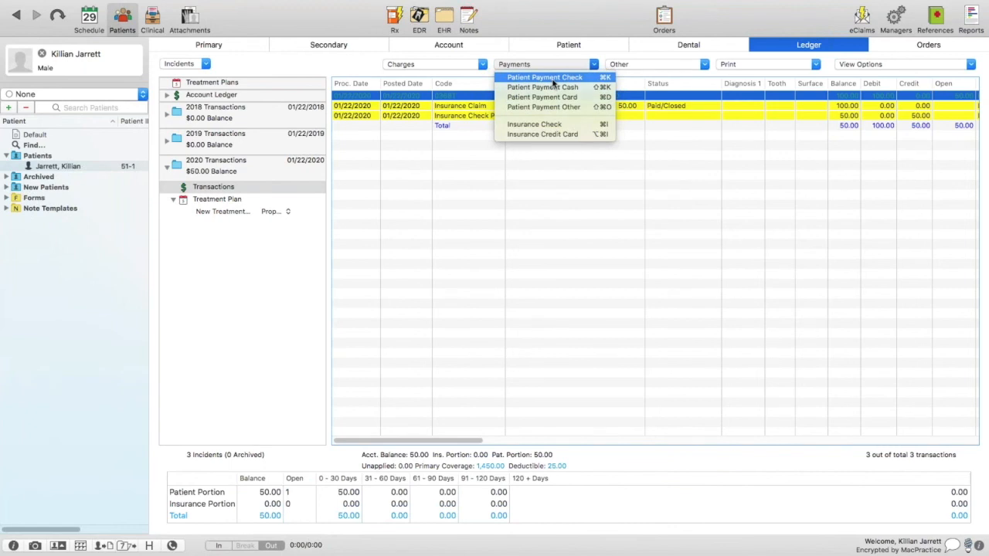
pyautogui.click(552, 80)
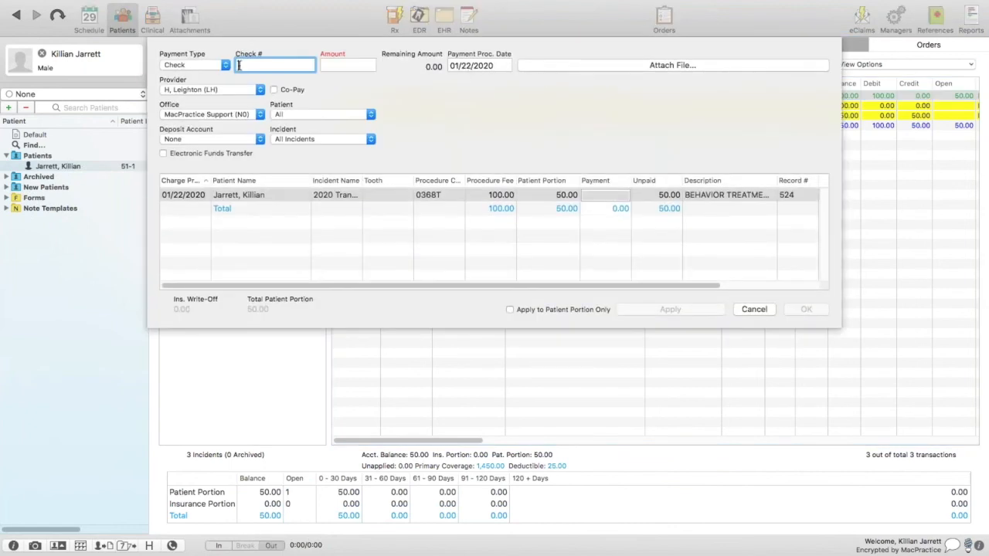
pyautogui.write('123456')
pyautogui.click(354, 64)
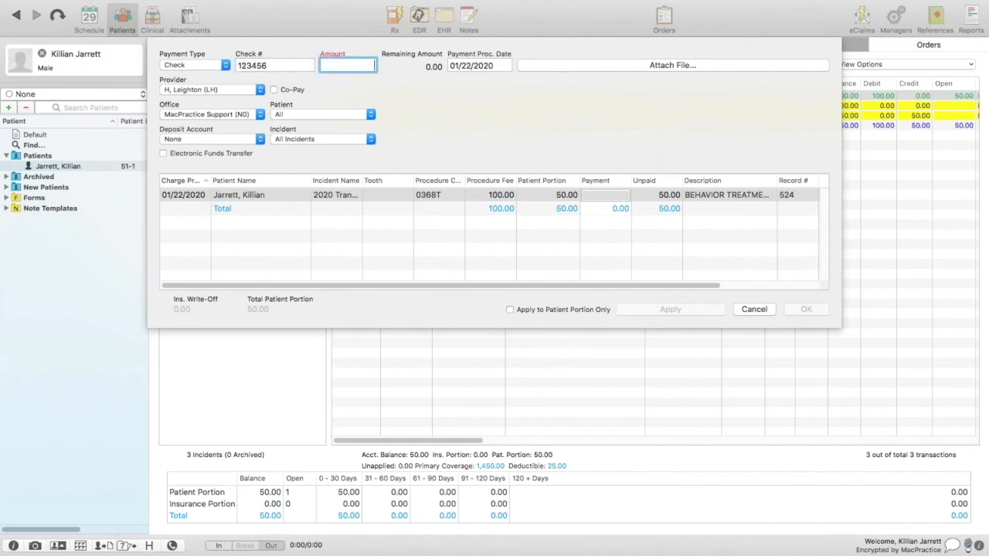
pyautogui.write('5.00')
pyautogui.write('0')
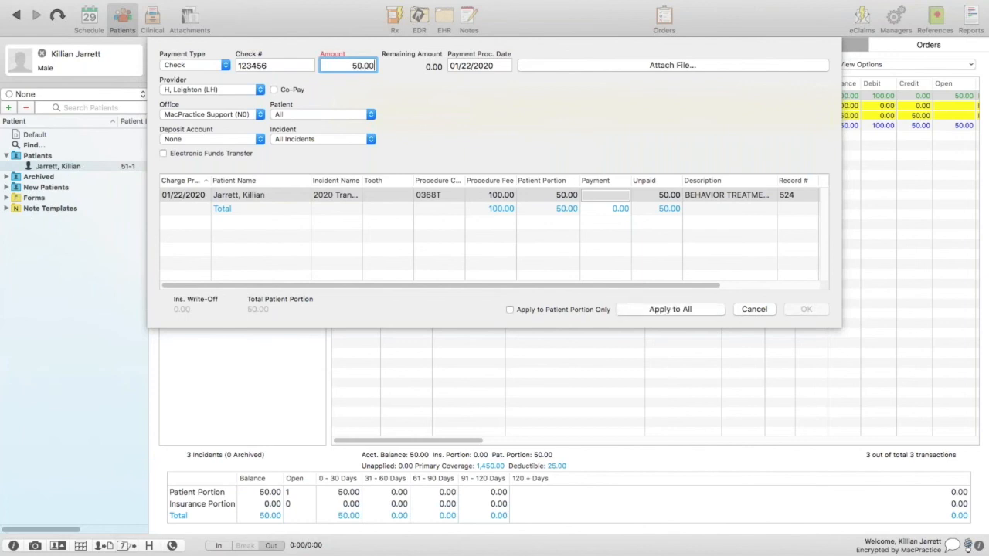
pyautogui.press('Tab')
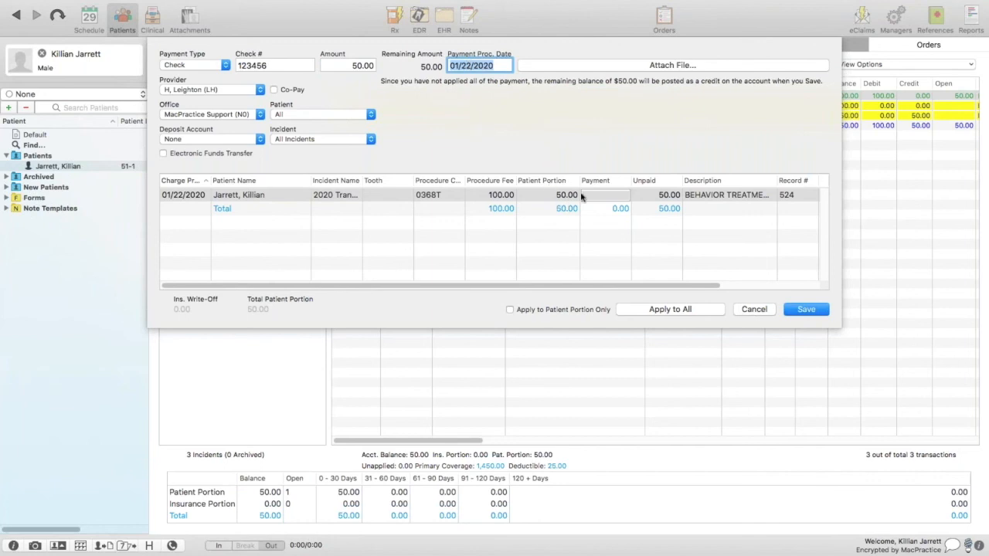
# Step: Apply the 50.00 patient check to the 0368T charge and save the payment
pyautogui.click(524, 193)
pyautogui.click(670, 309)
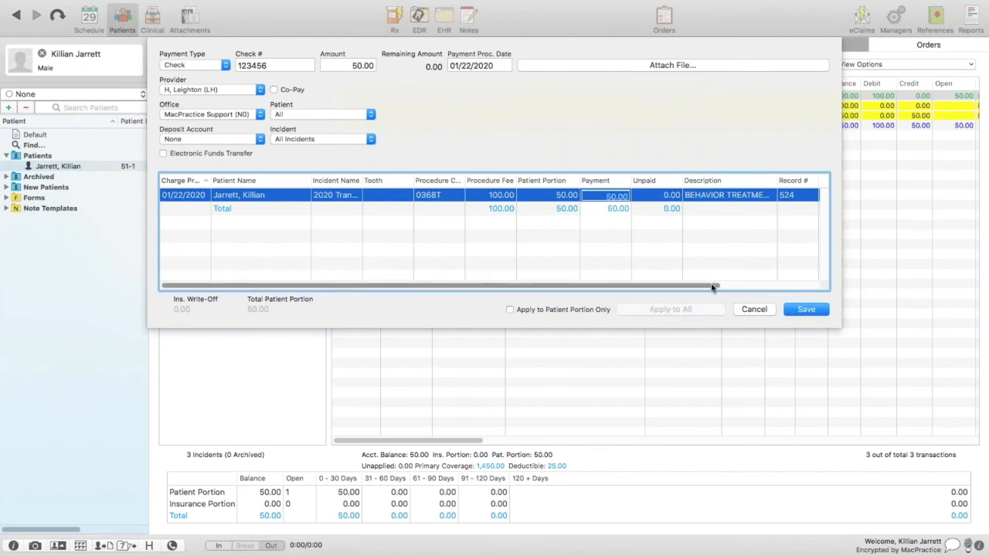
pyautogui.click(806, 309)
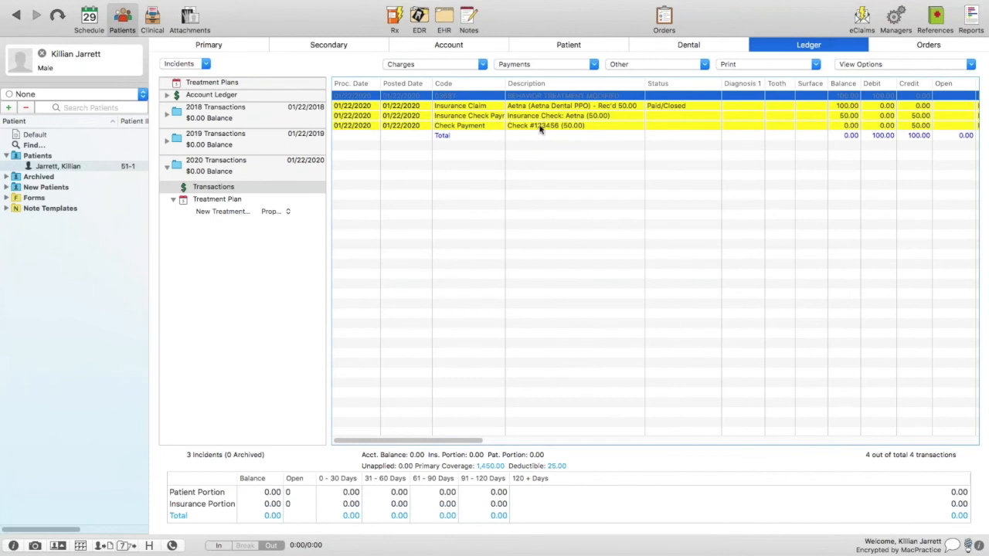
# Step: Review the account statement's print settings with the posted date range left blank, without printing it
pyautogui.moveTo(540, 129)
pyautogui.click(765, 67)
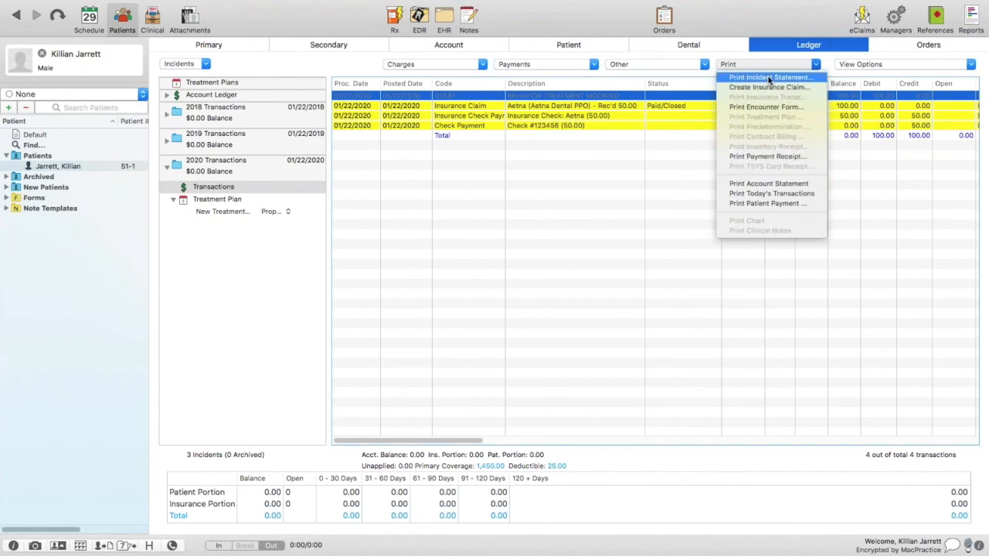
pyautogui.click(771, 185)
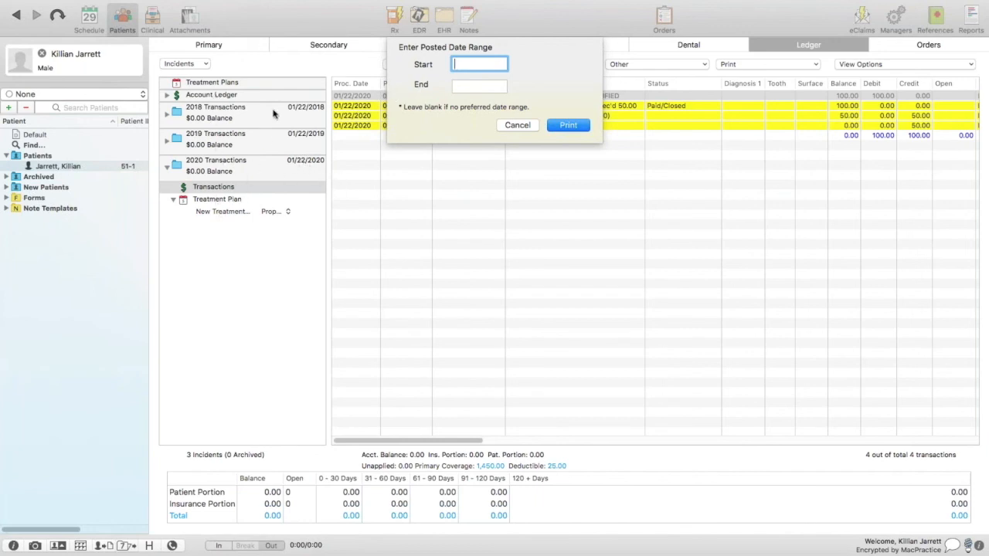
pyautogui.click(569, 127)
pyautogui.click(565, 126)
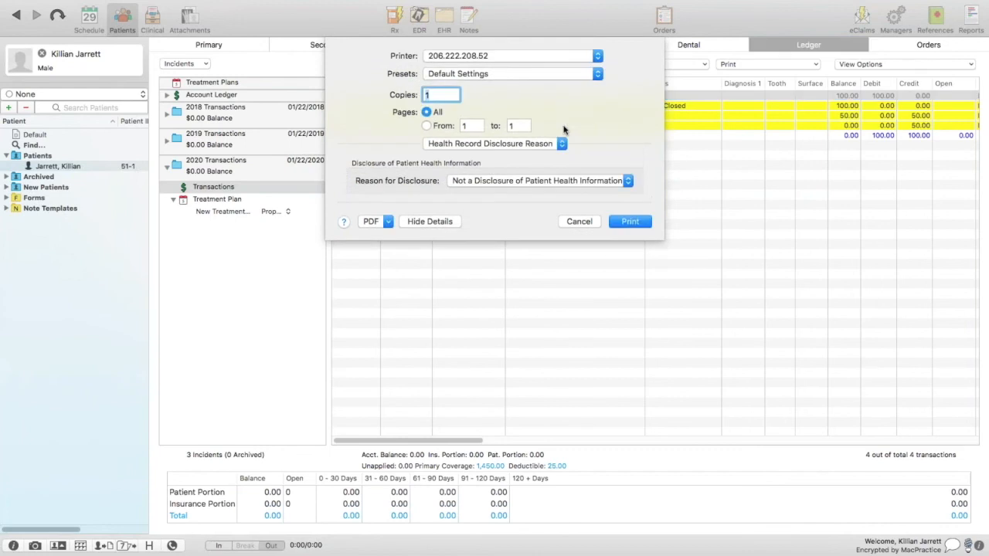
pyautogui.click(579, 222)
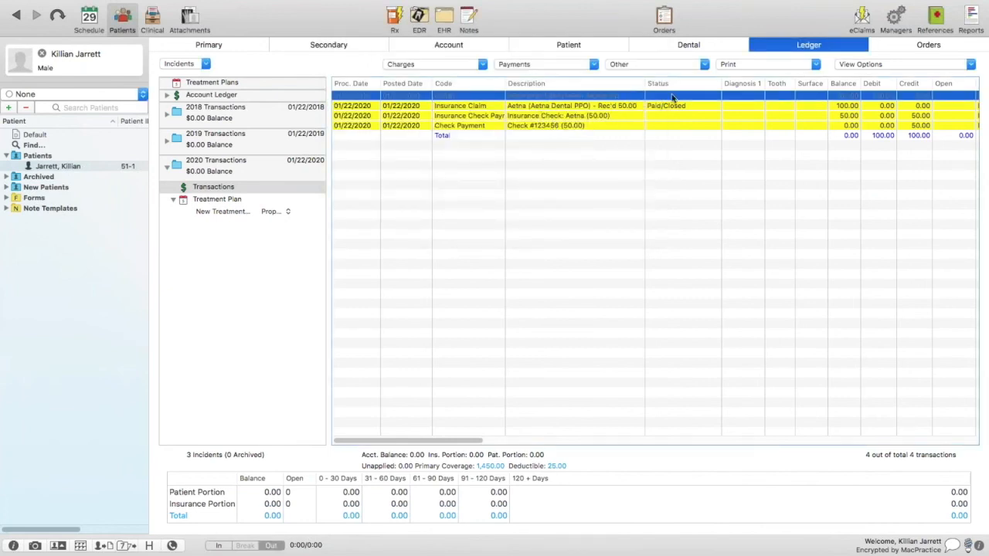
# Step: Generate an incident statement for the 0368T charge alone, cancelling the printout
pyautogui.click(740, 66)
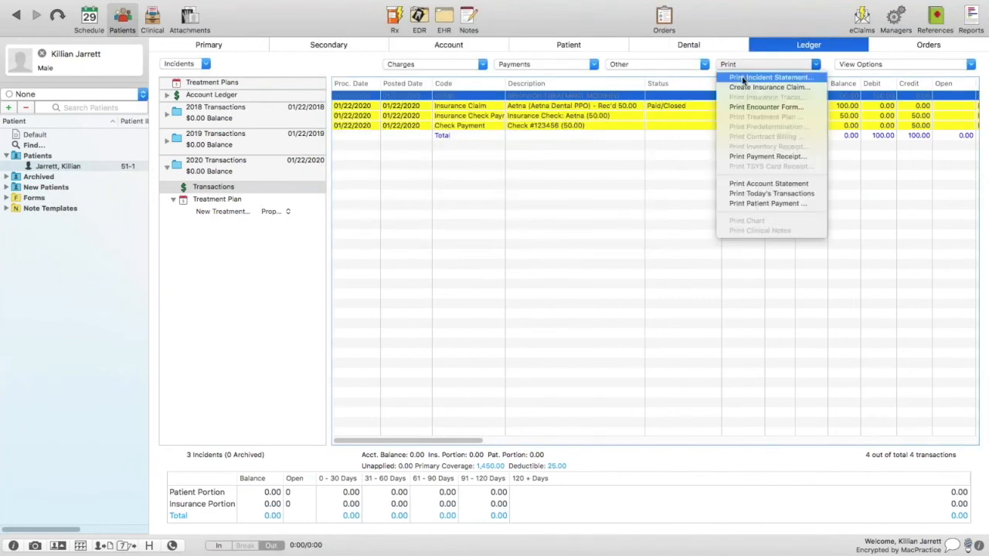
pyautogui.click(741, 79)
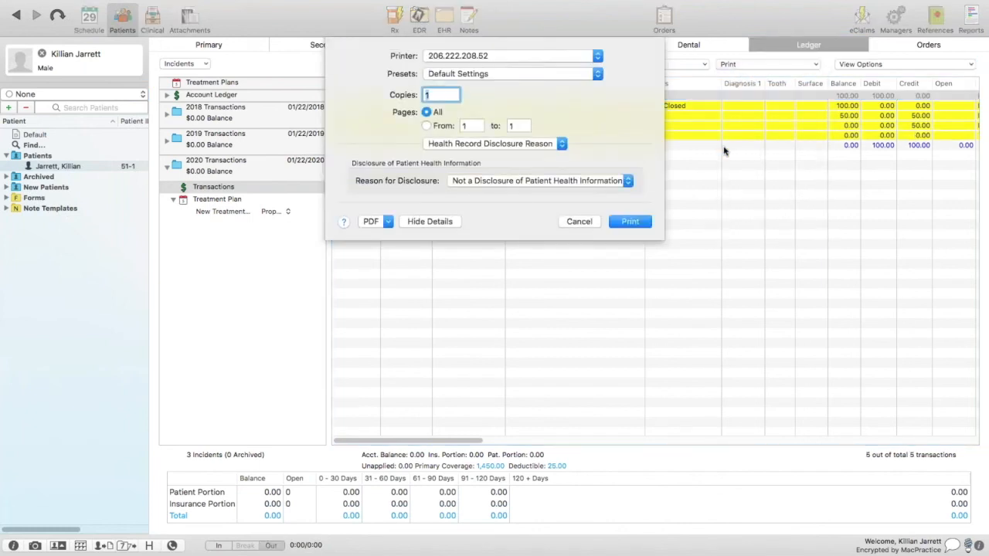
pyautogui.click(565, 224)
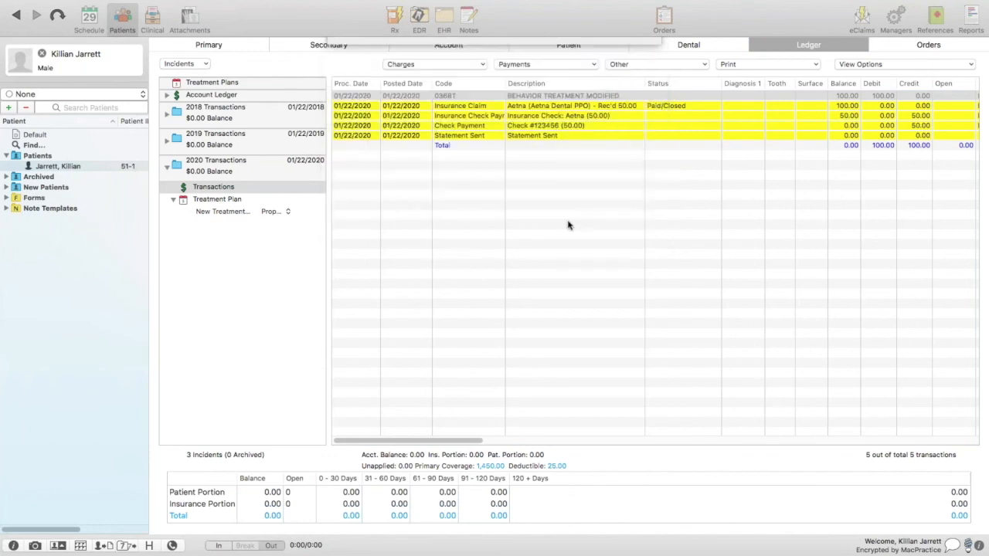
# Step: Look over the statement in the Statement Sent entry, close it, and delete that entry from the ledger
pyautogui.click(502, 136)
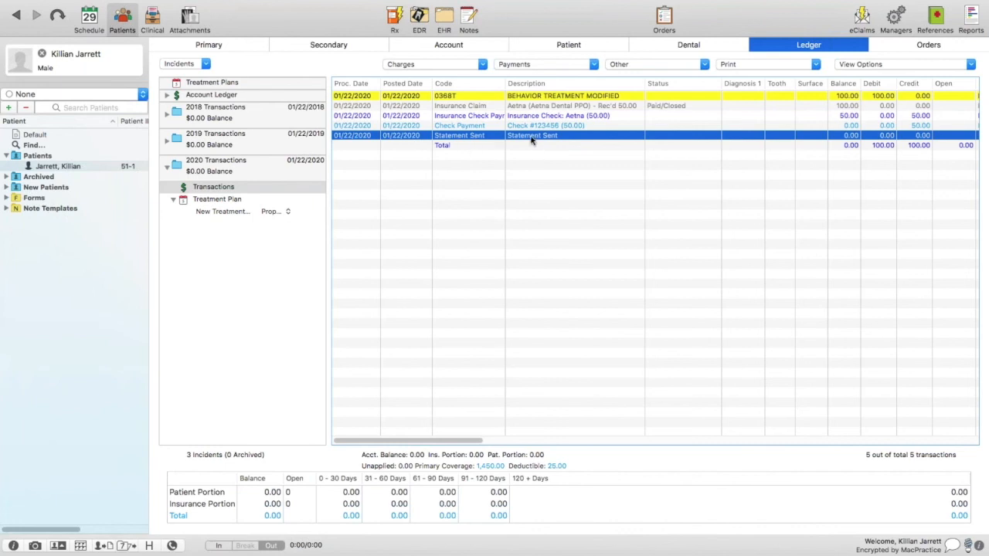
pyautogui.doubleClick(531, 139)
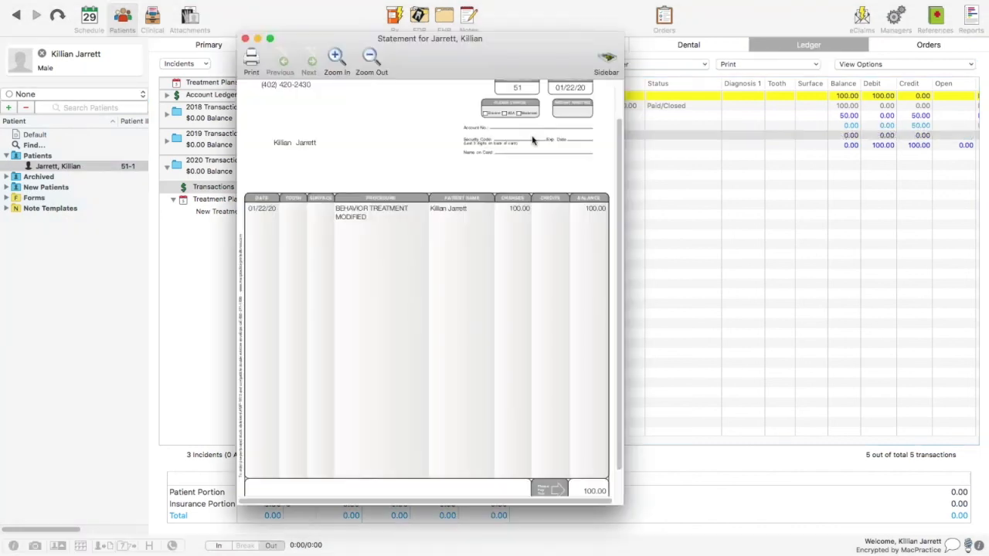
pyautogui.scroll(2, 341, 276)
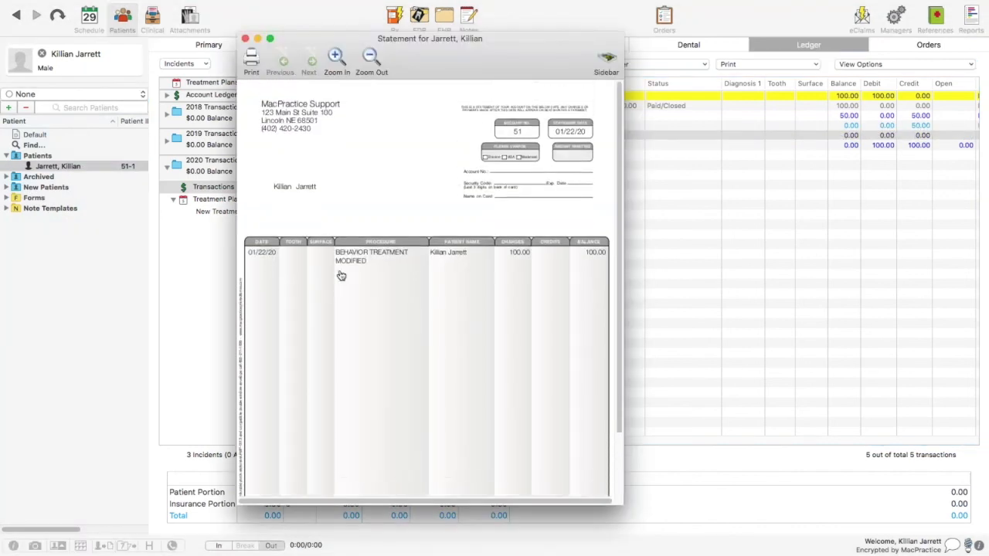
pyautogui.scroll(-4, 341, 276)
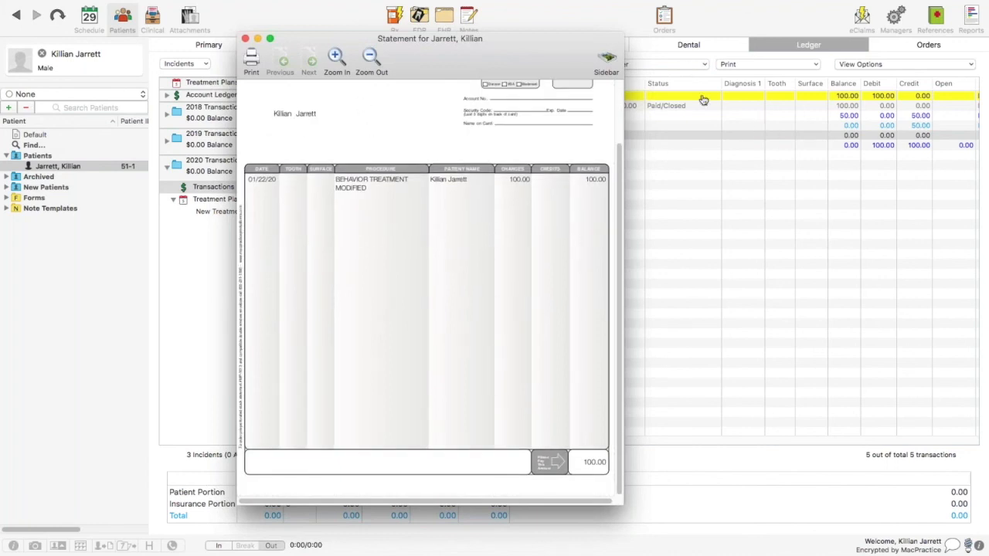
pyautogui.click(245, 40)
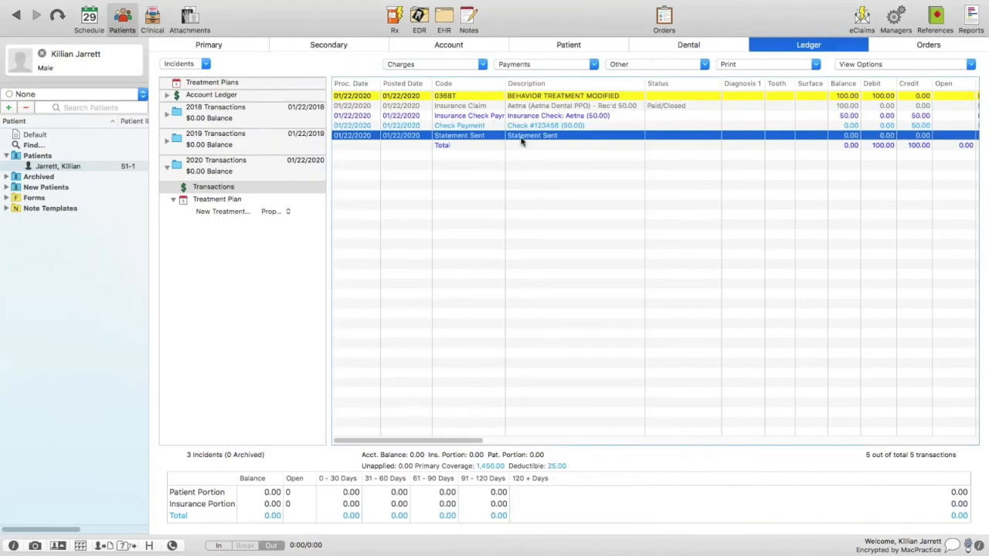
pyautogui.press('Delete')
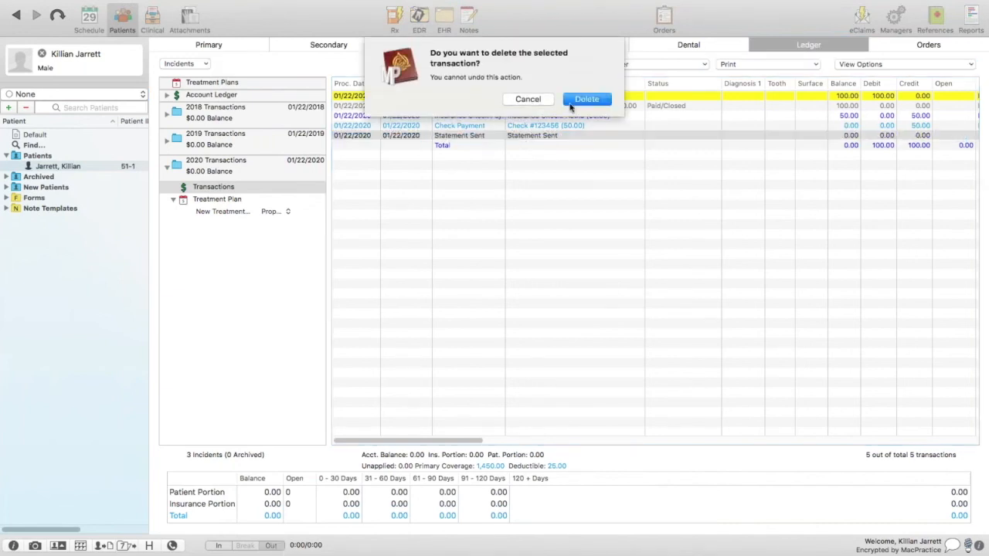
pyautogui.click(586, 99)
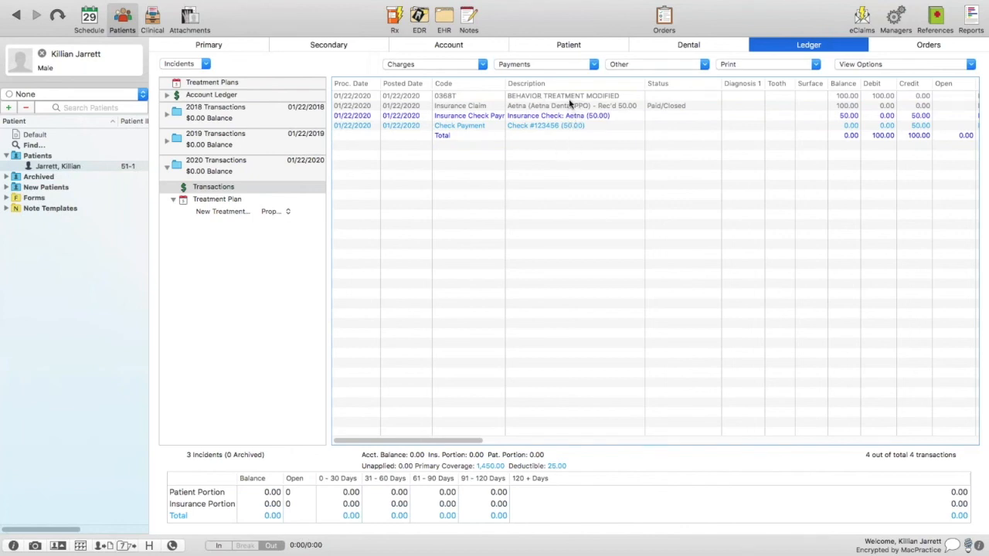
# Step: Generate an incident statement covering the charge, insurance claim, insurance check and patient check transactions, cancelling the printout
pyautogui.moveTo(569, 103); pyautogui.dragTo(585, 128)
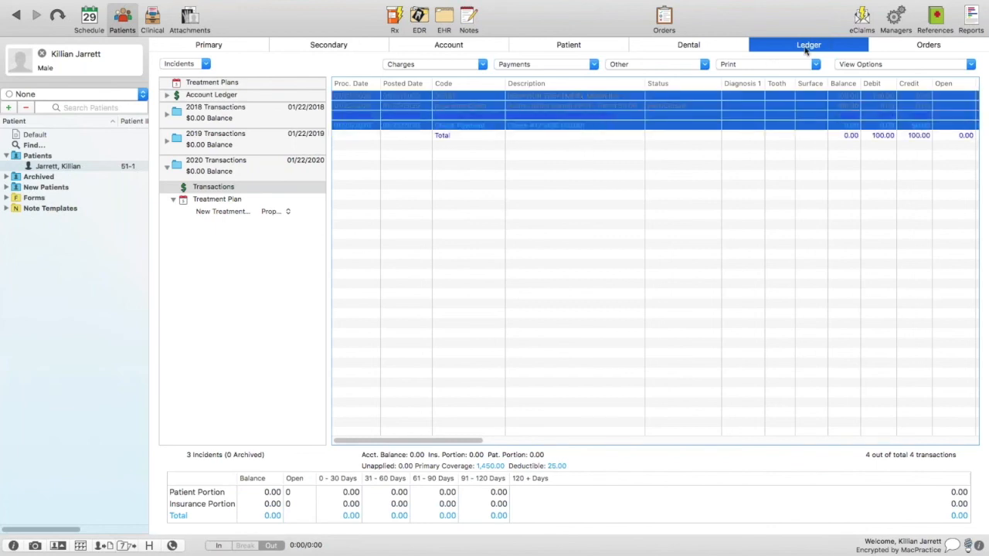
pyautogui.click(788, 64)
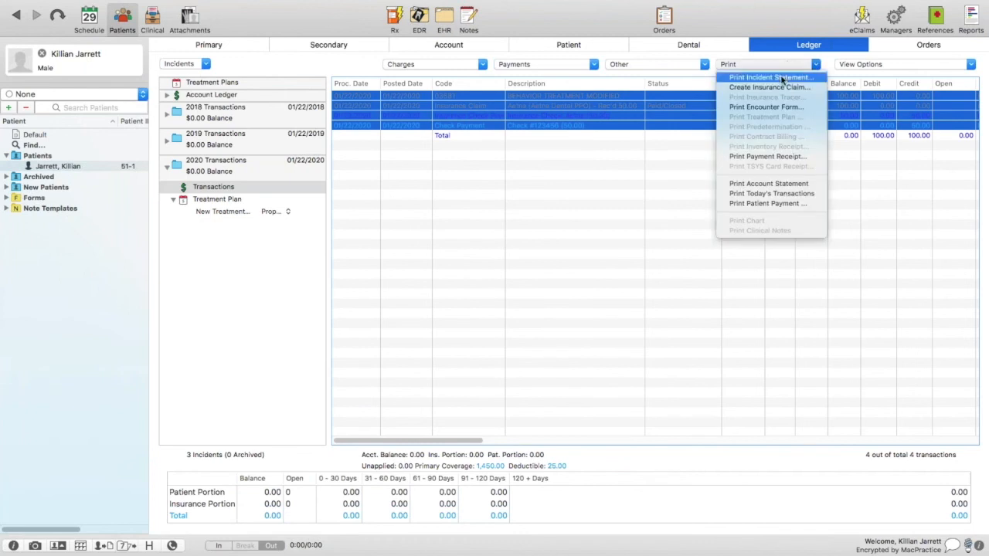
pyautogui.click(782, 78)
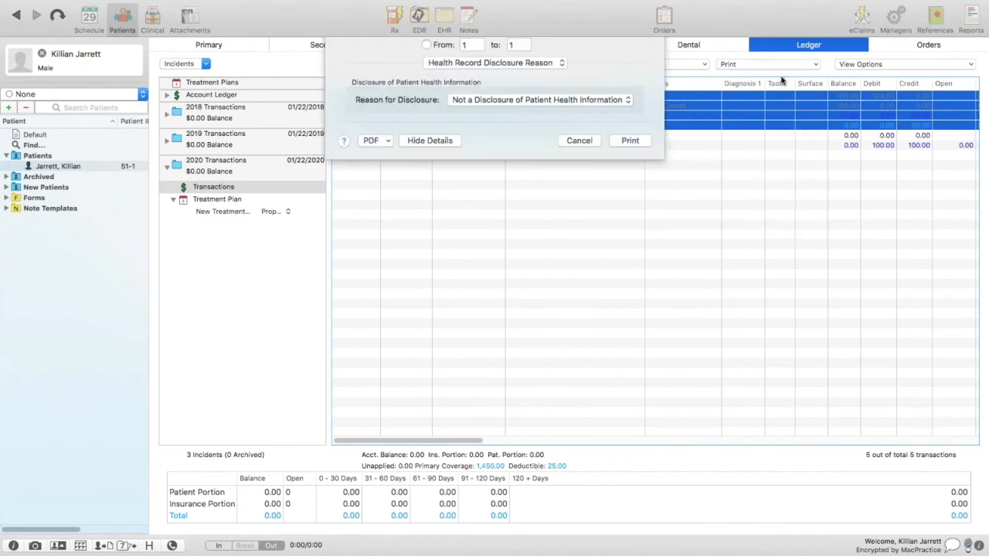
pyautogui.click(578, 222)
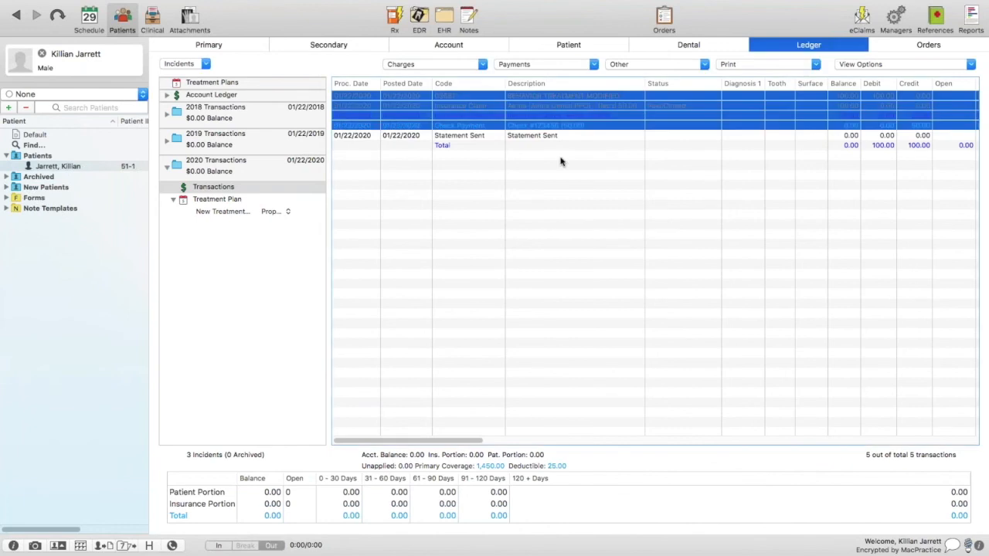
# Step: Open the new Statement Sent entry, examine the statement's itemized transactions and balance, and close it
pyautogui.click(562, 136)
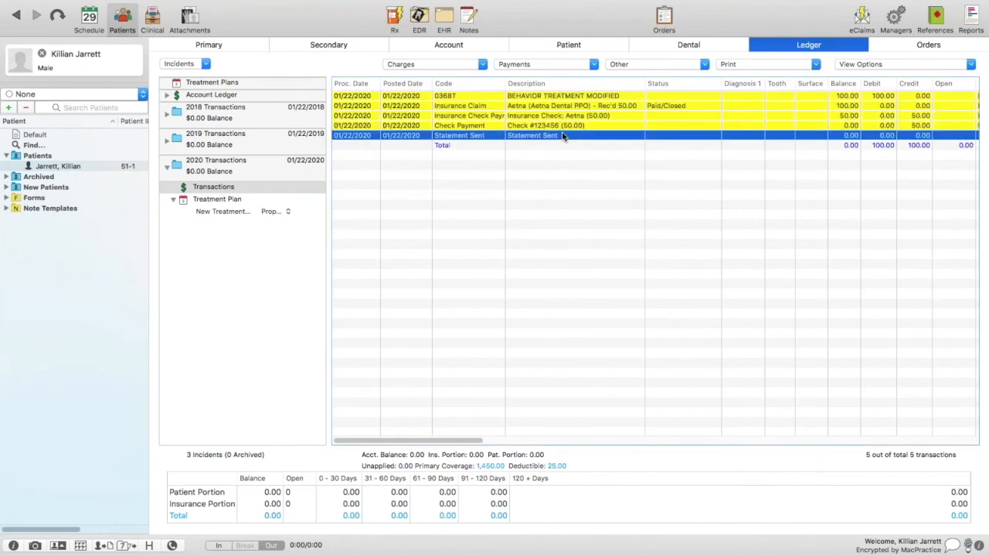
pyautogui.doubleClick(562, 136)
pyautogui.scroll(-2, 353, 258)
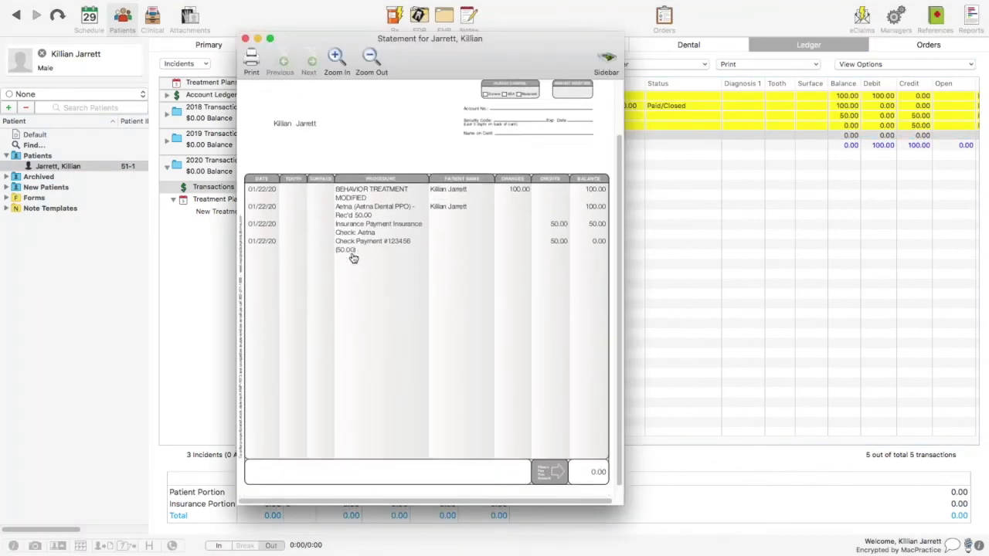
pyautogui.scroll(-1, 353, 257)
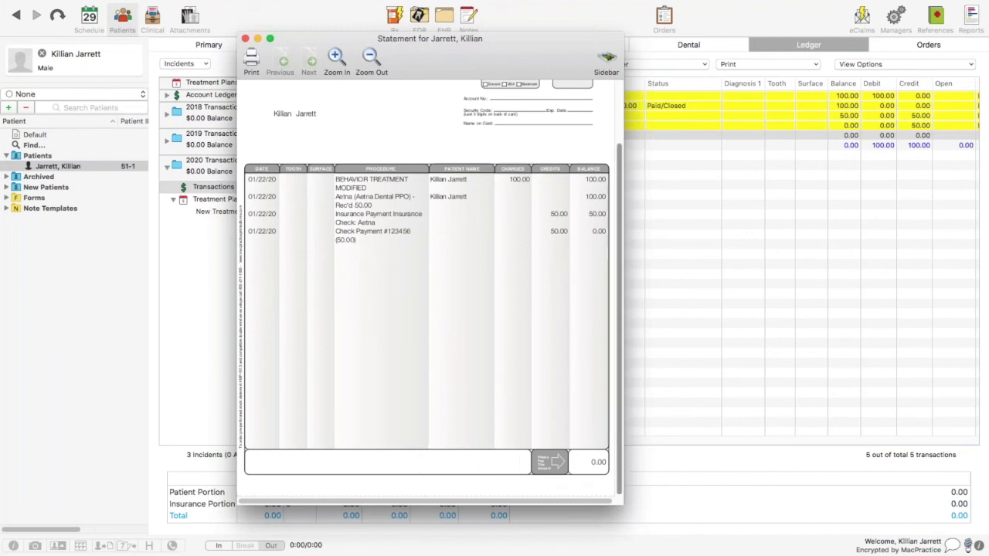
pyautogui.scroll(4, 461, 219)
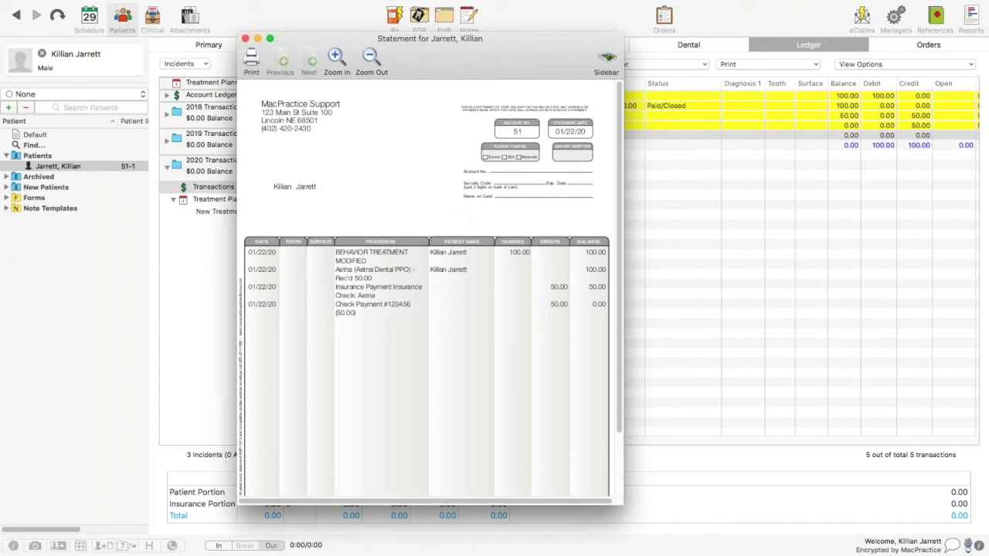
pyautogui.scroll(-3, 461, 218)
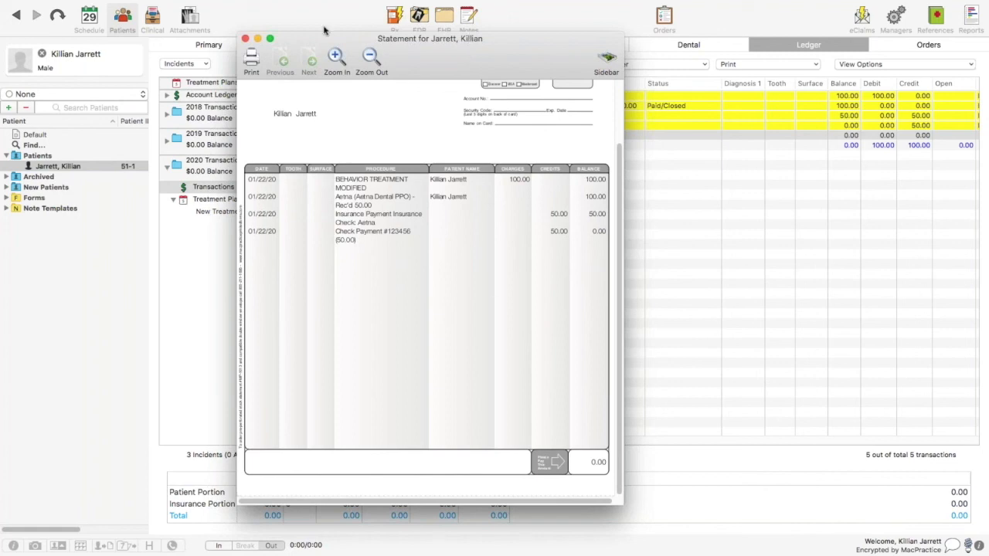
pyautogui.click(245, 38)
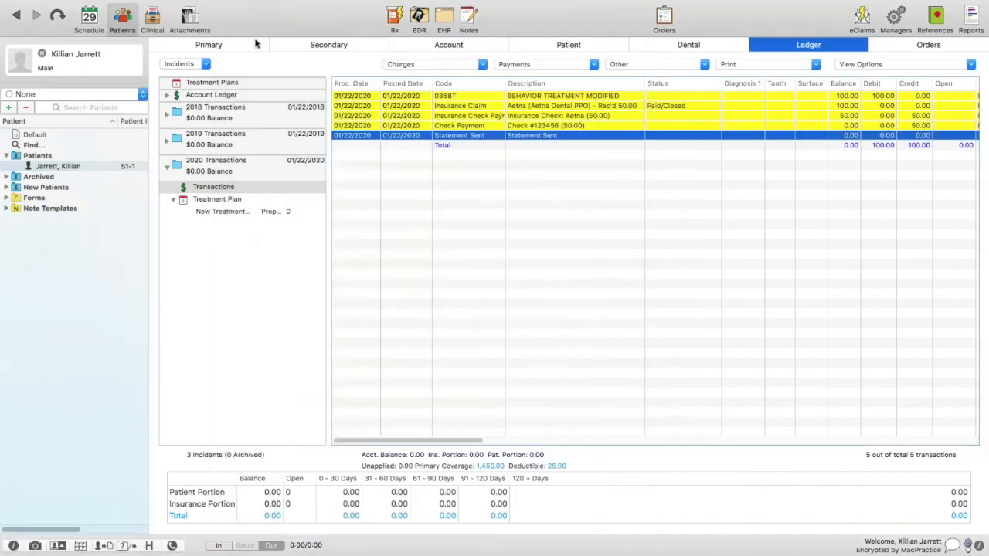
# Step: Examine the remaining print choices for the ledger without printing anything
pyautogui.click(758, 65)
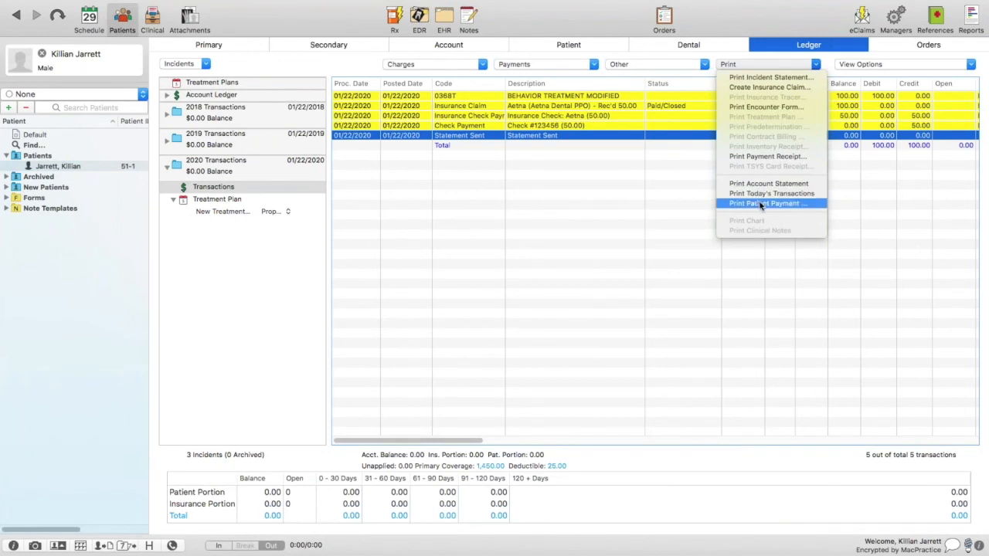
pyautogui.click(661, 210)
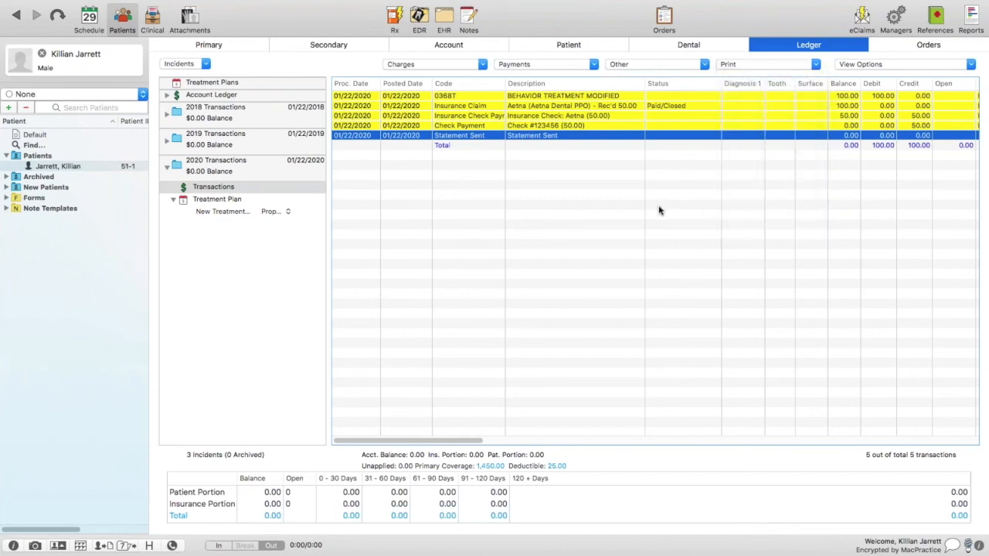